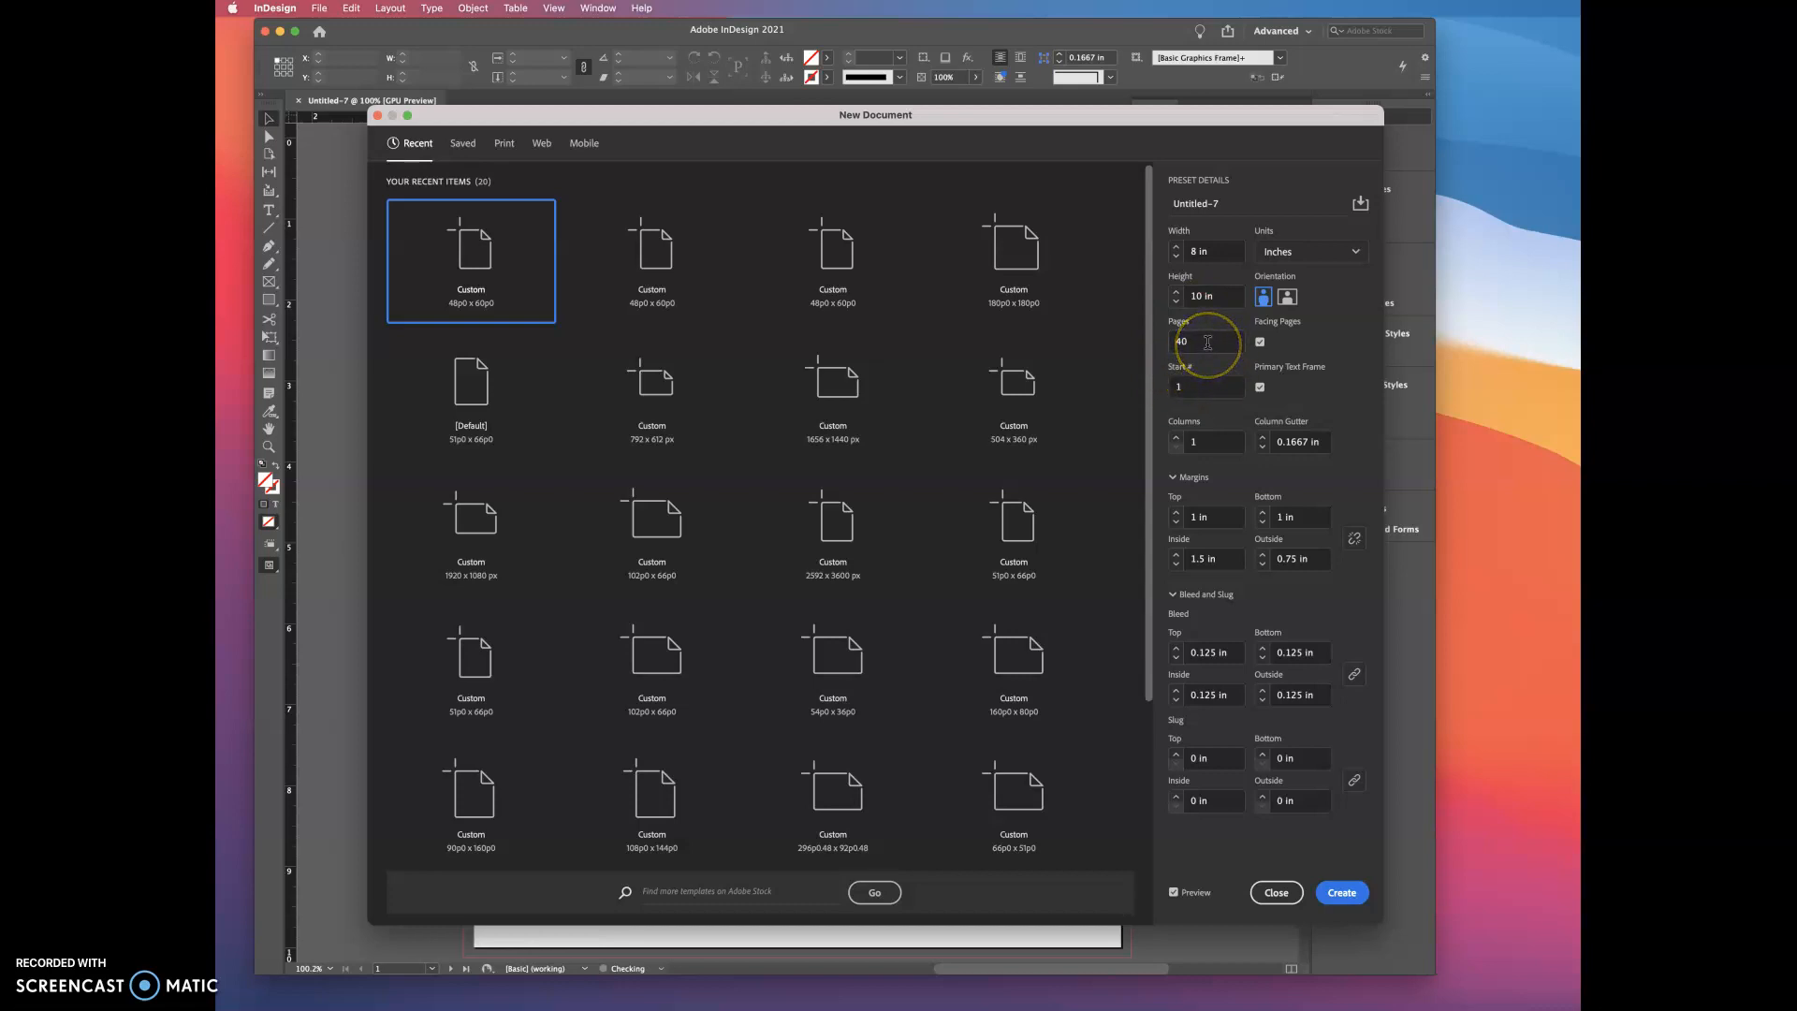
Create the 40-page facing-pages document without a primary text frame and with a 1.25 in inside margin, and collapse the Pages panel.
click(1258, 341)
click(1260, 388)
click(1176, 564)
click(1176, 564)
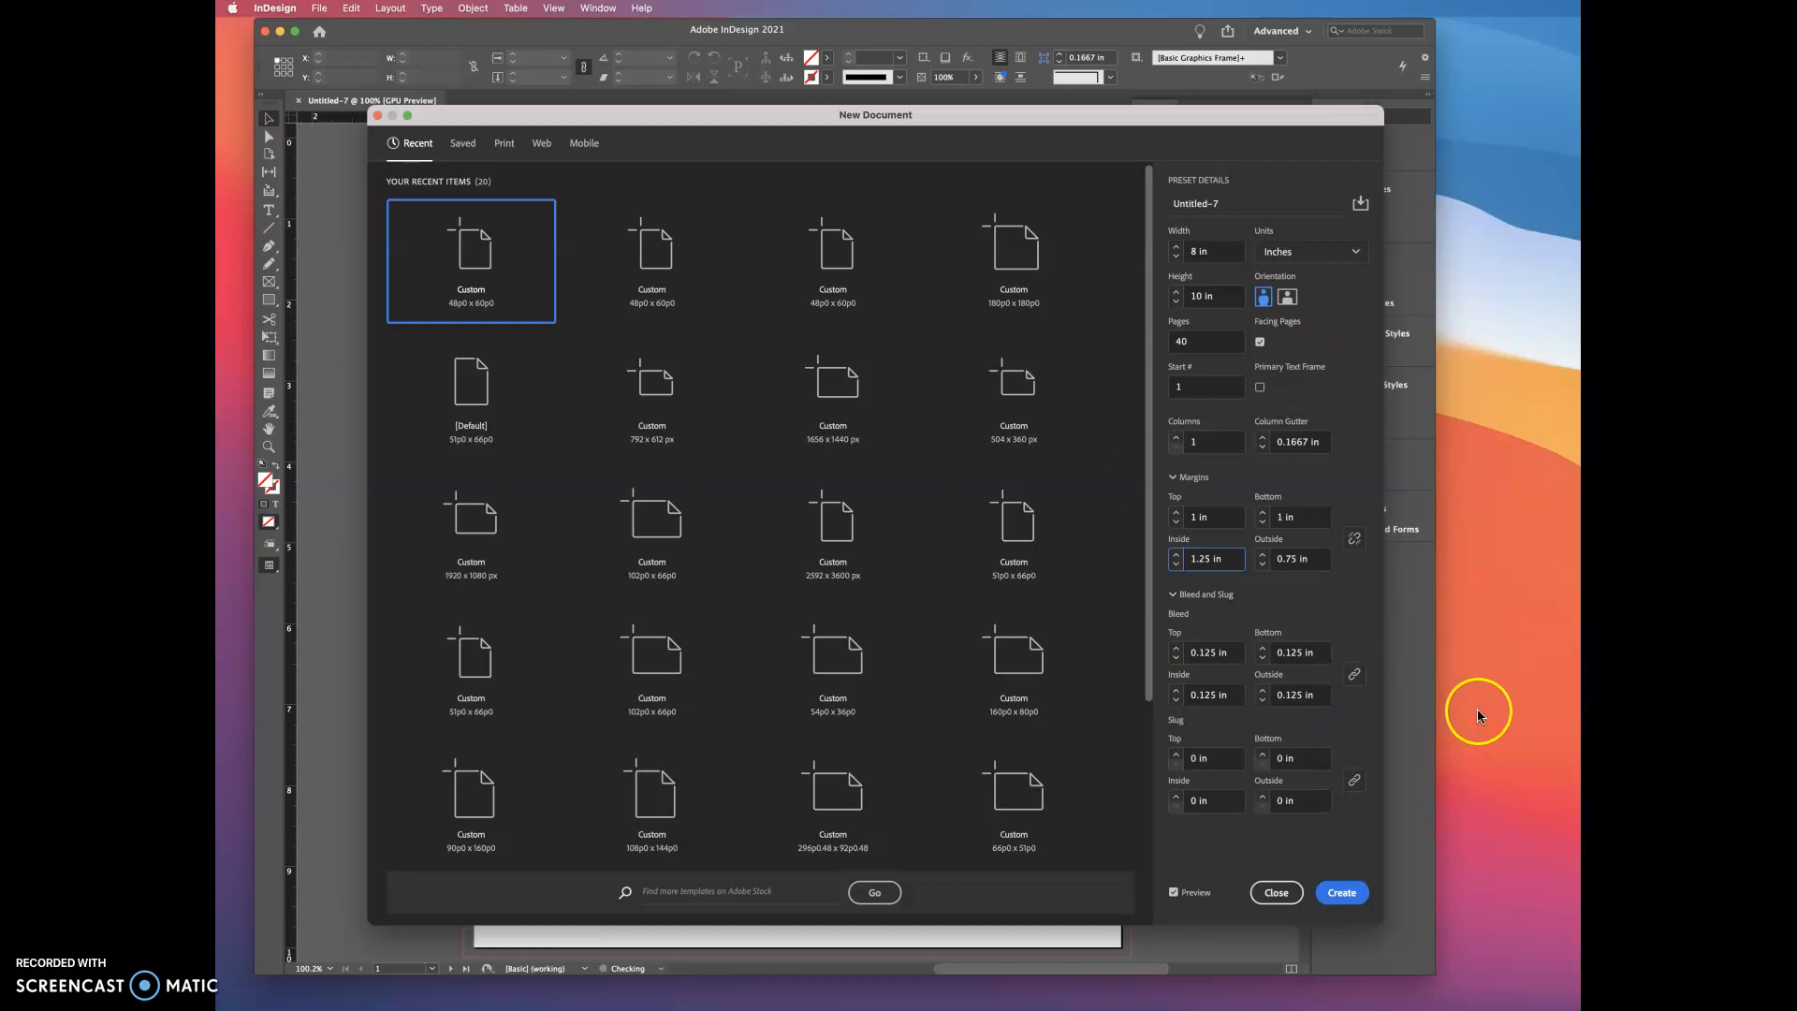
click(1347, 895)
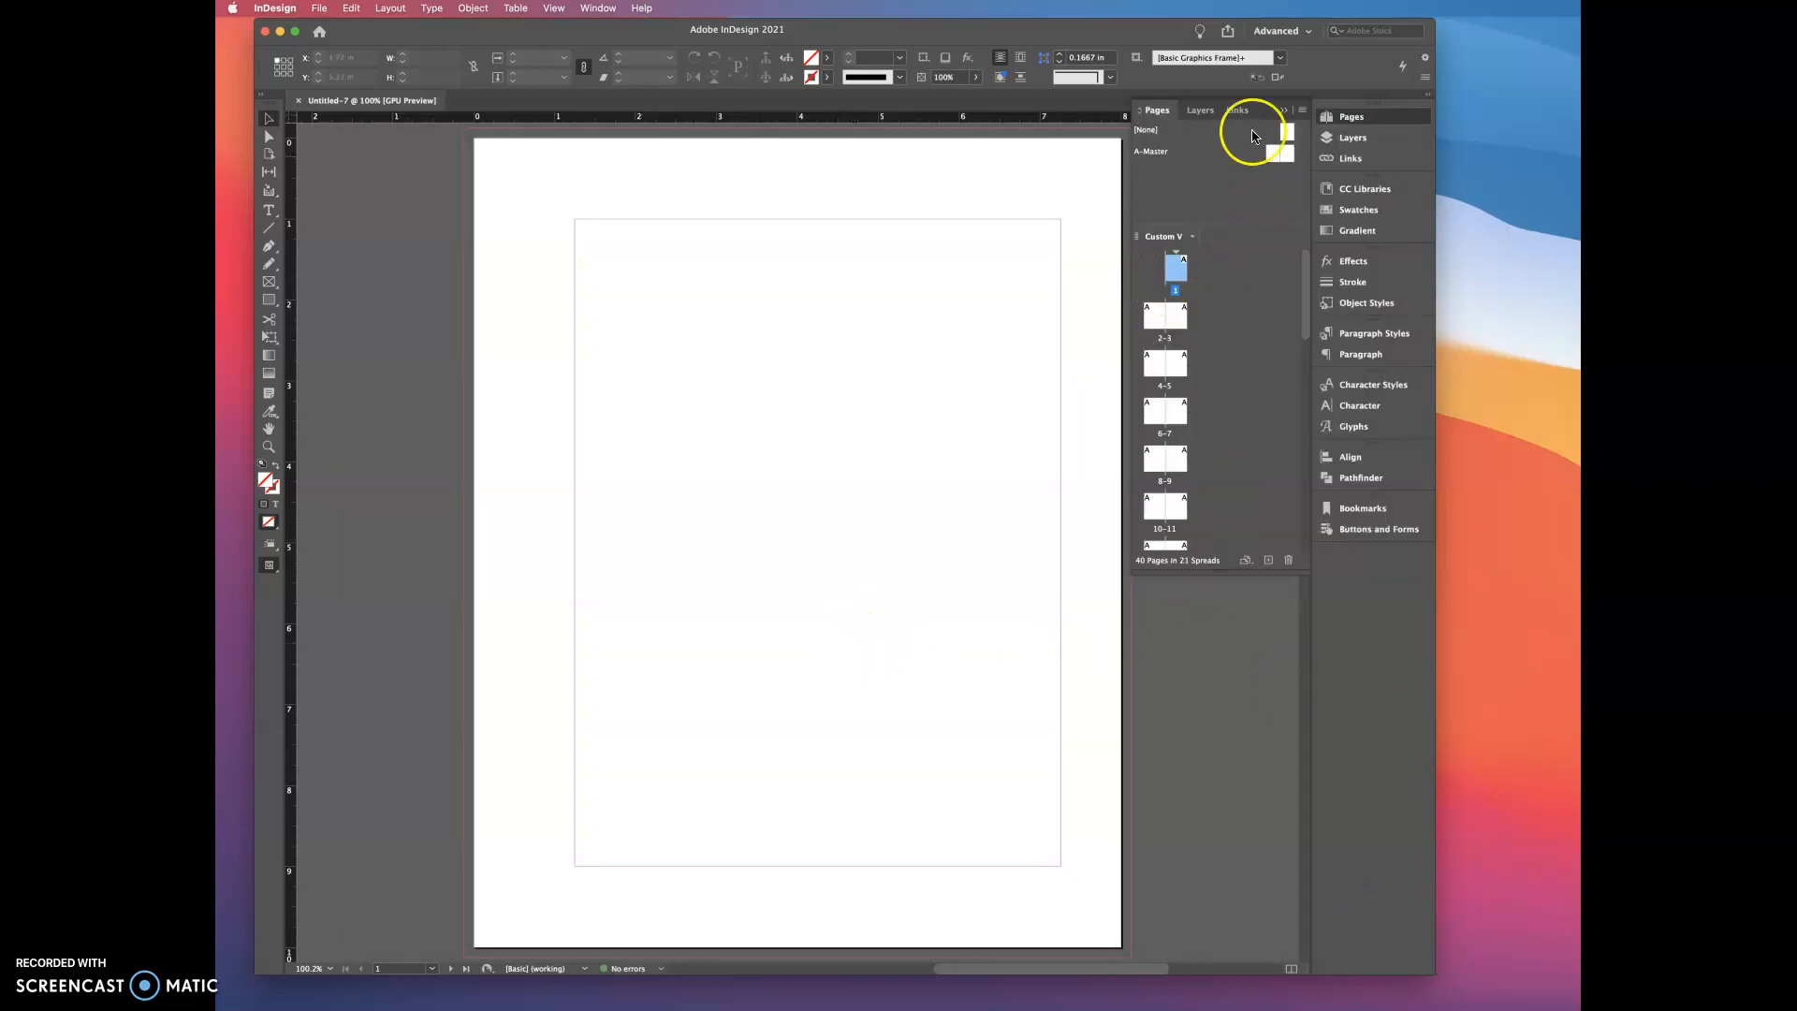
click(1283, 108)
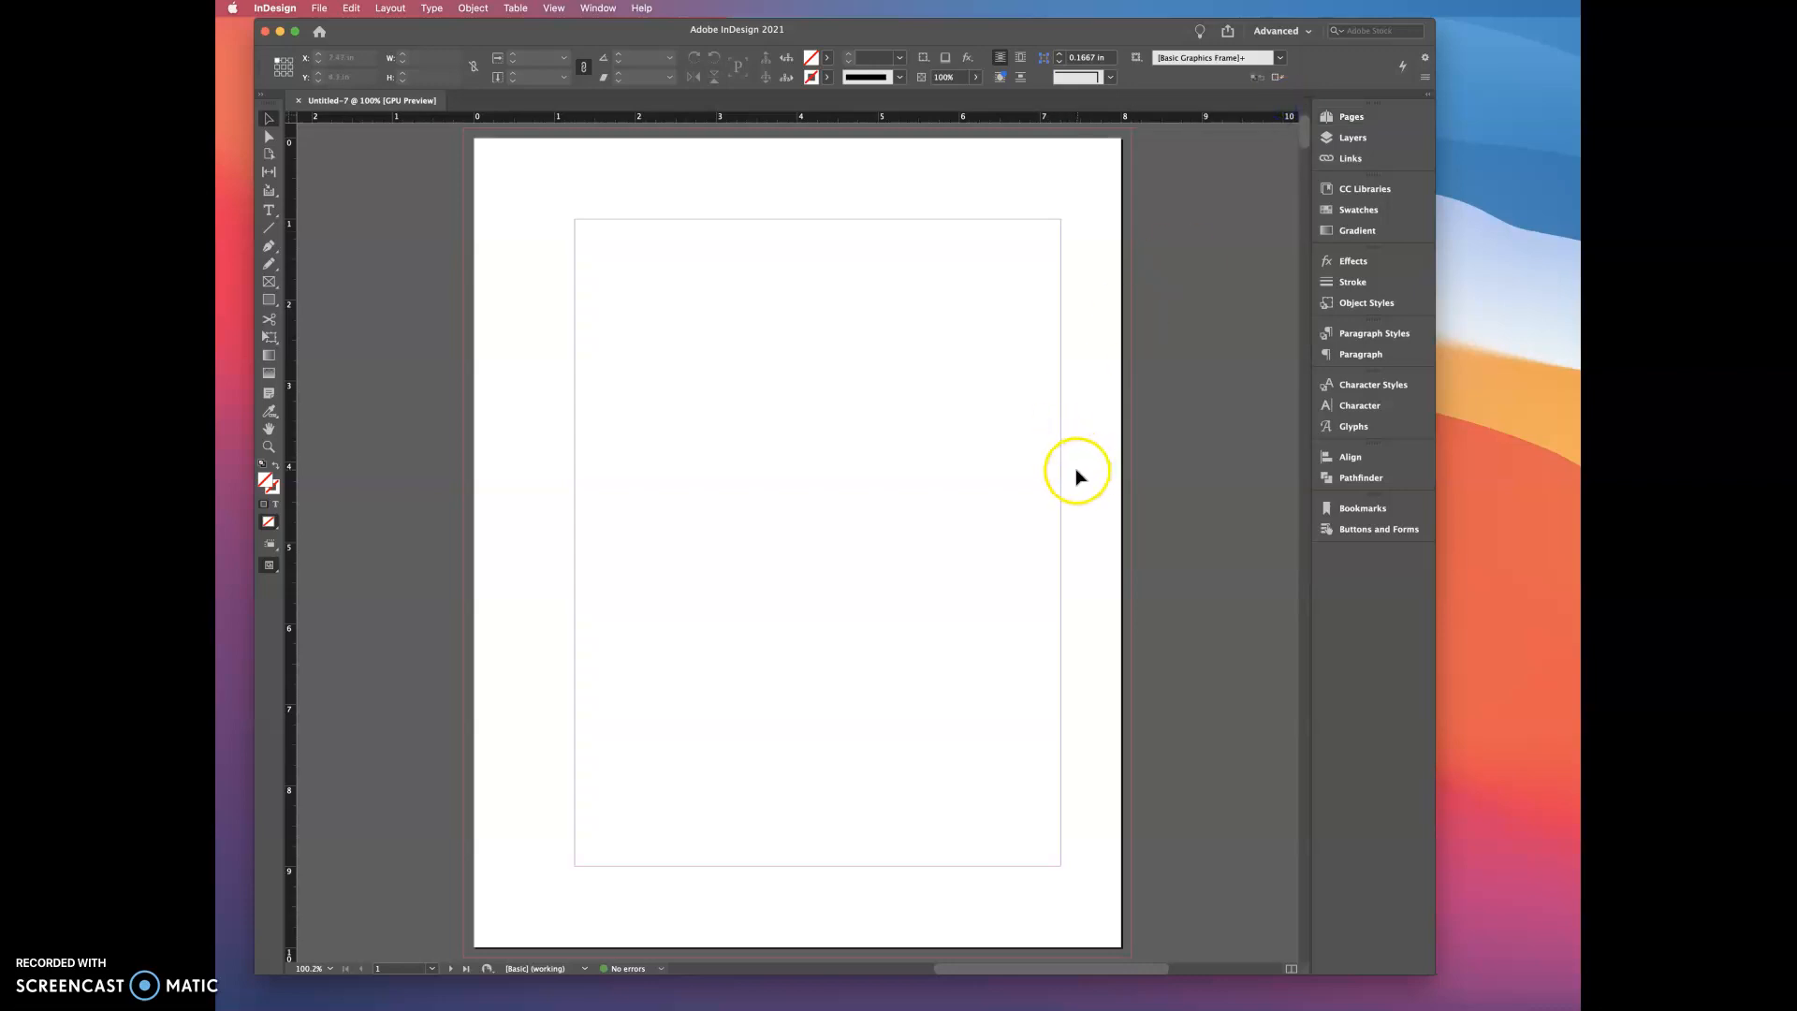
Examine the page layout of the whole document from the first page to the last, ending on page 1 at 50%.
key(super+minus)
key(super+minus)
key(super+minus)
key(super+minus)
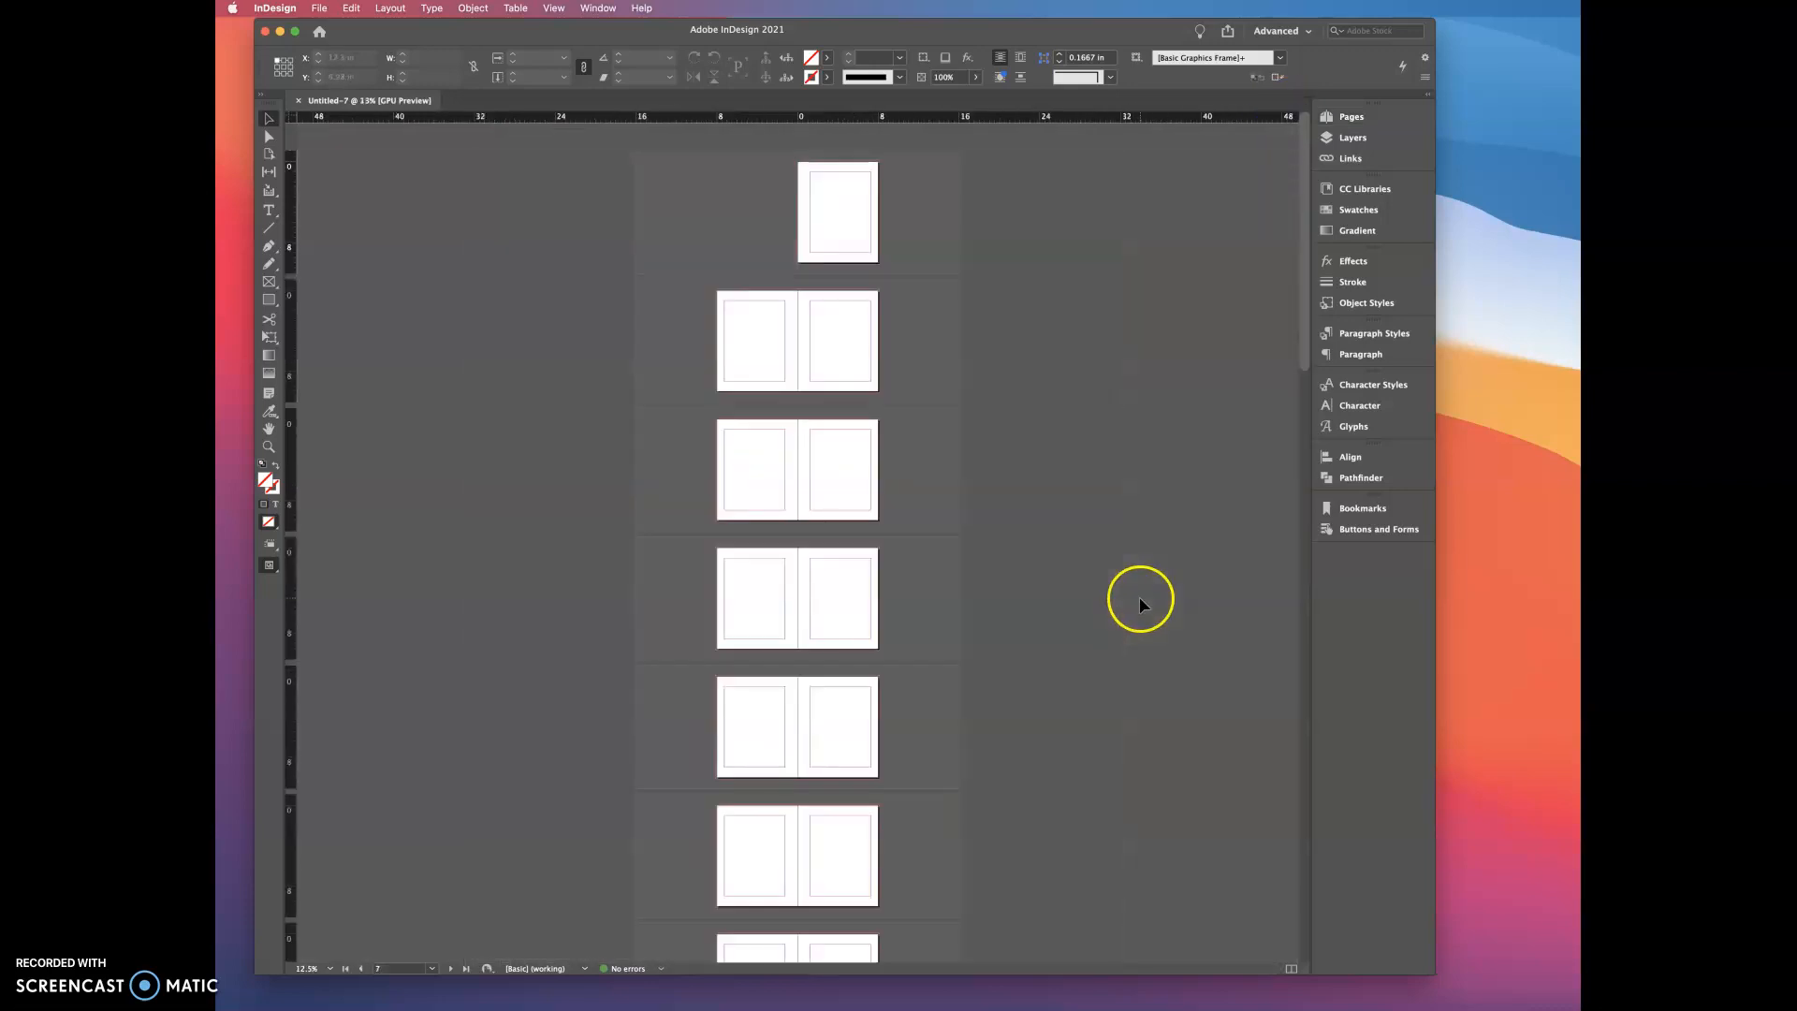
key(super+minus)
scroll(807, 708, down, 8)
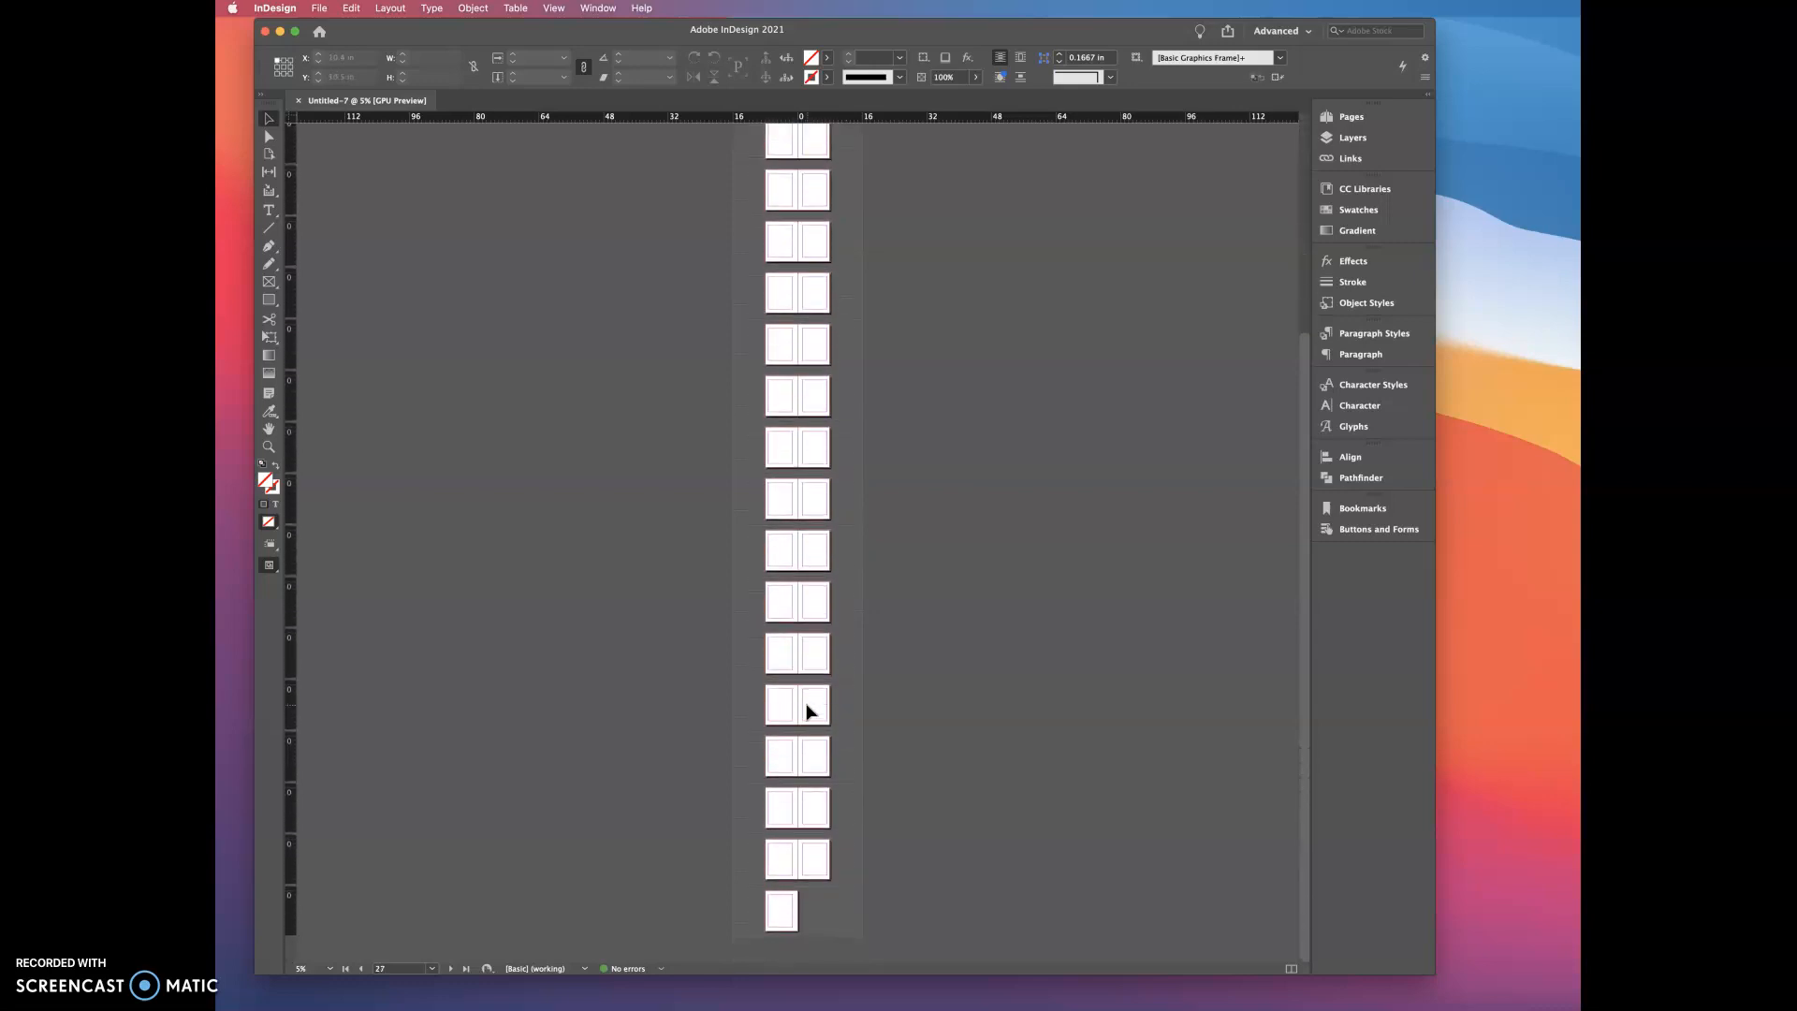
scroll(811, 711, up, 8)
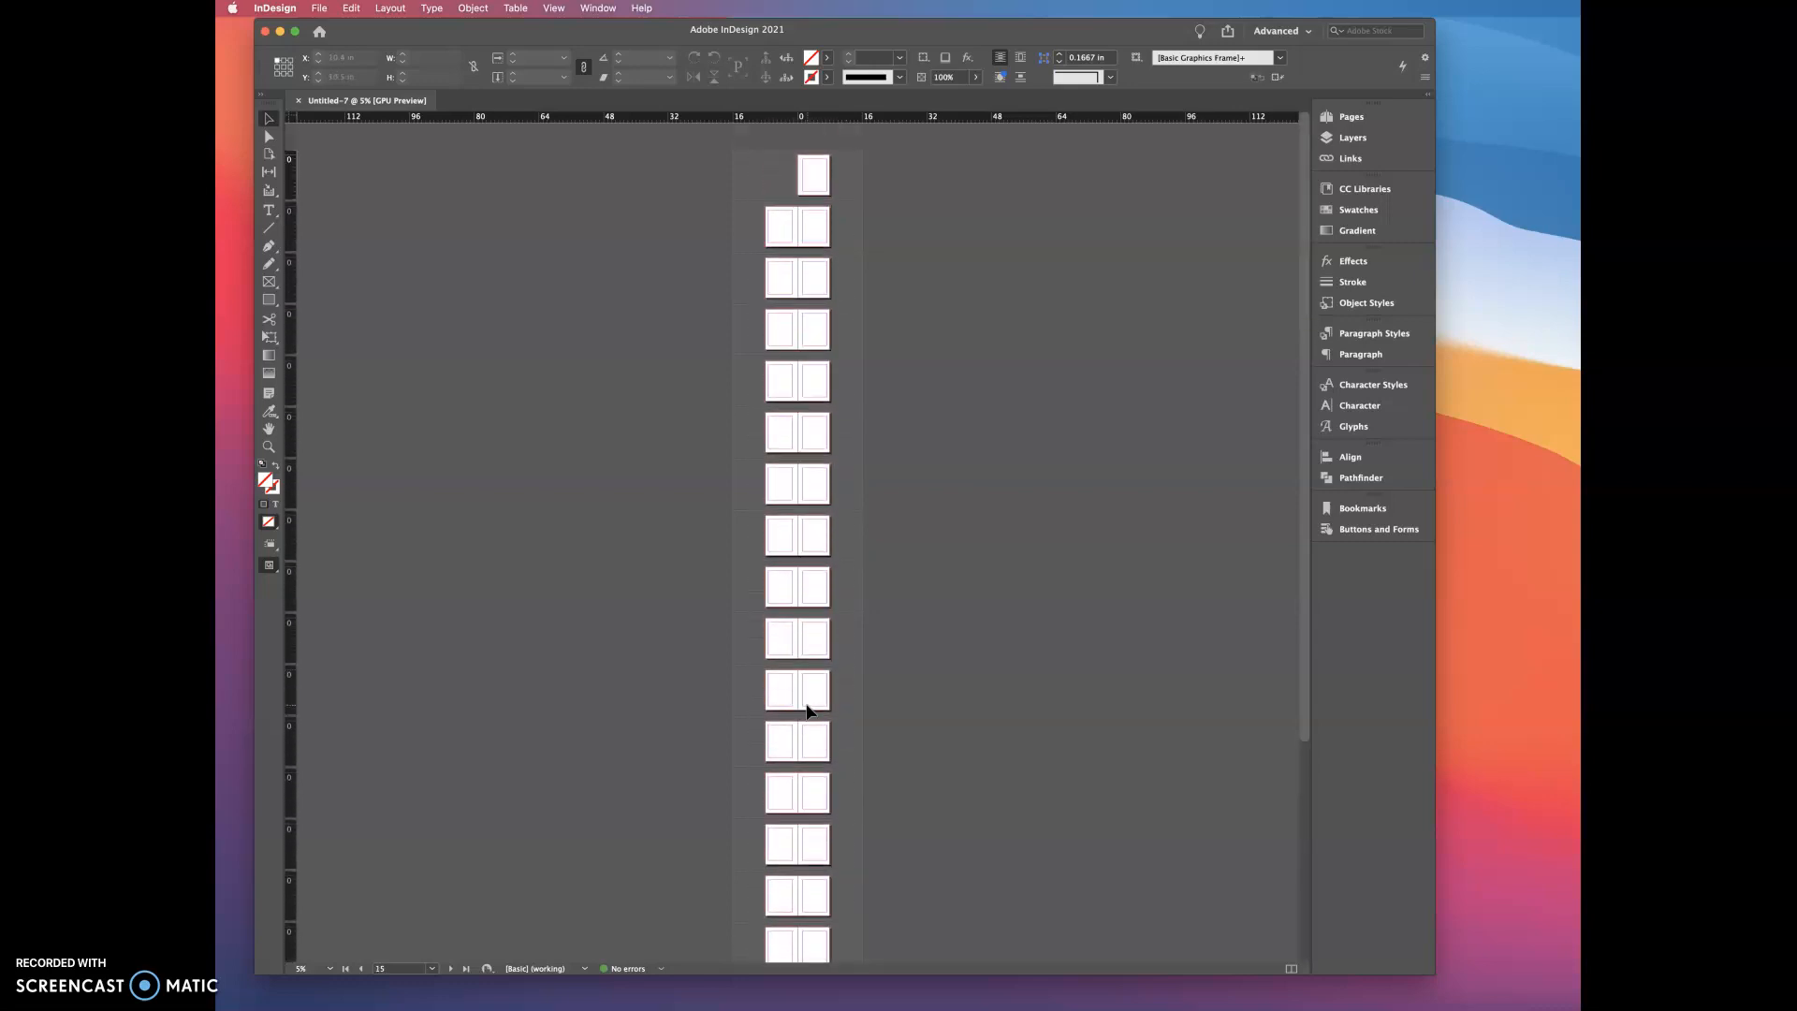
key(super+5)
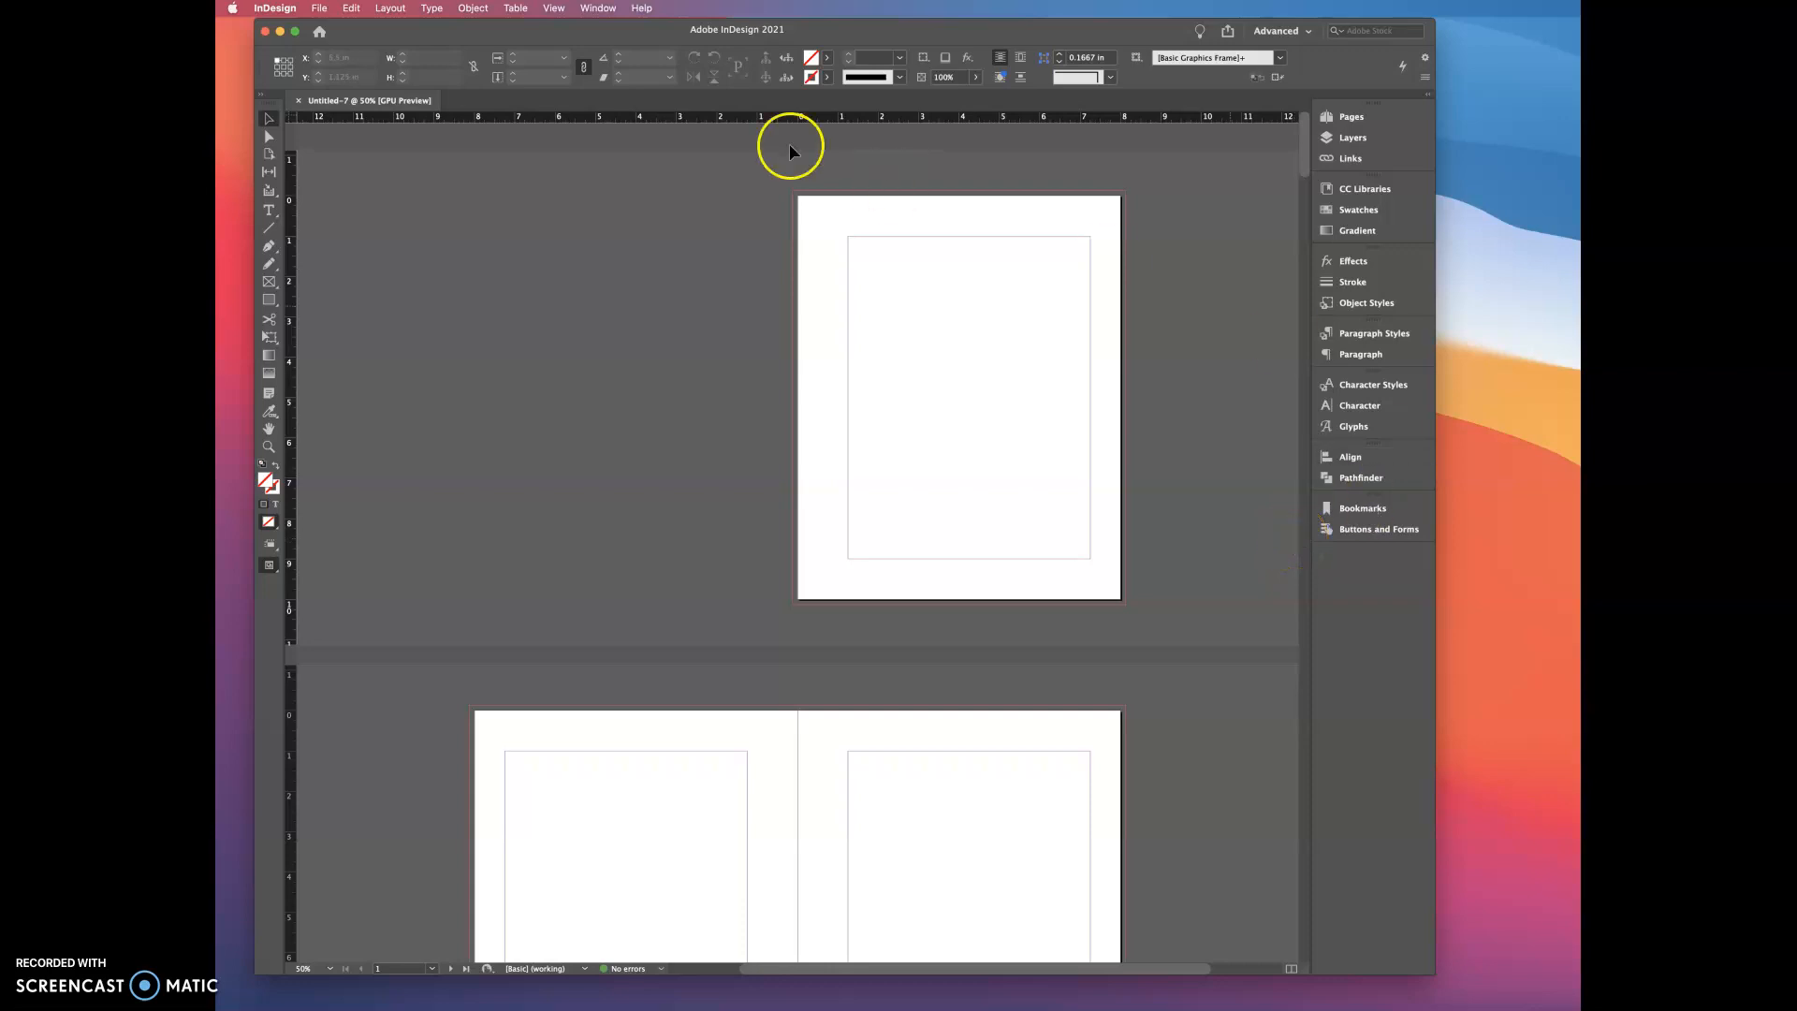
Show the Align panel in the workspace.
click(597, 8)
mouse_move(598, 45)
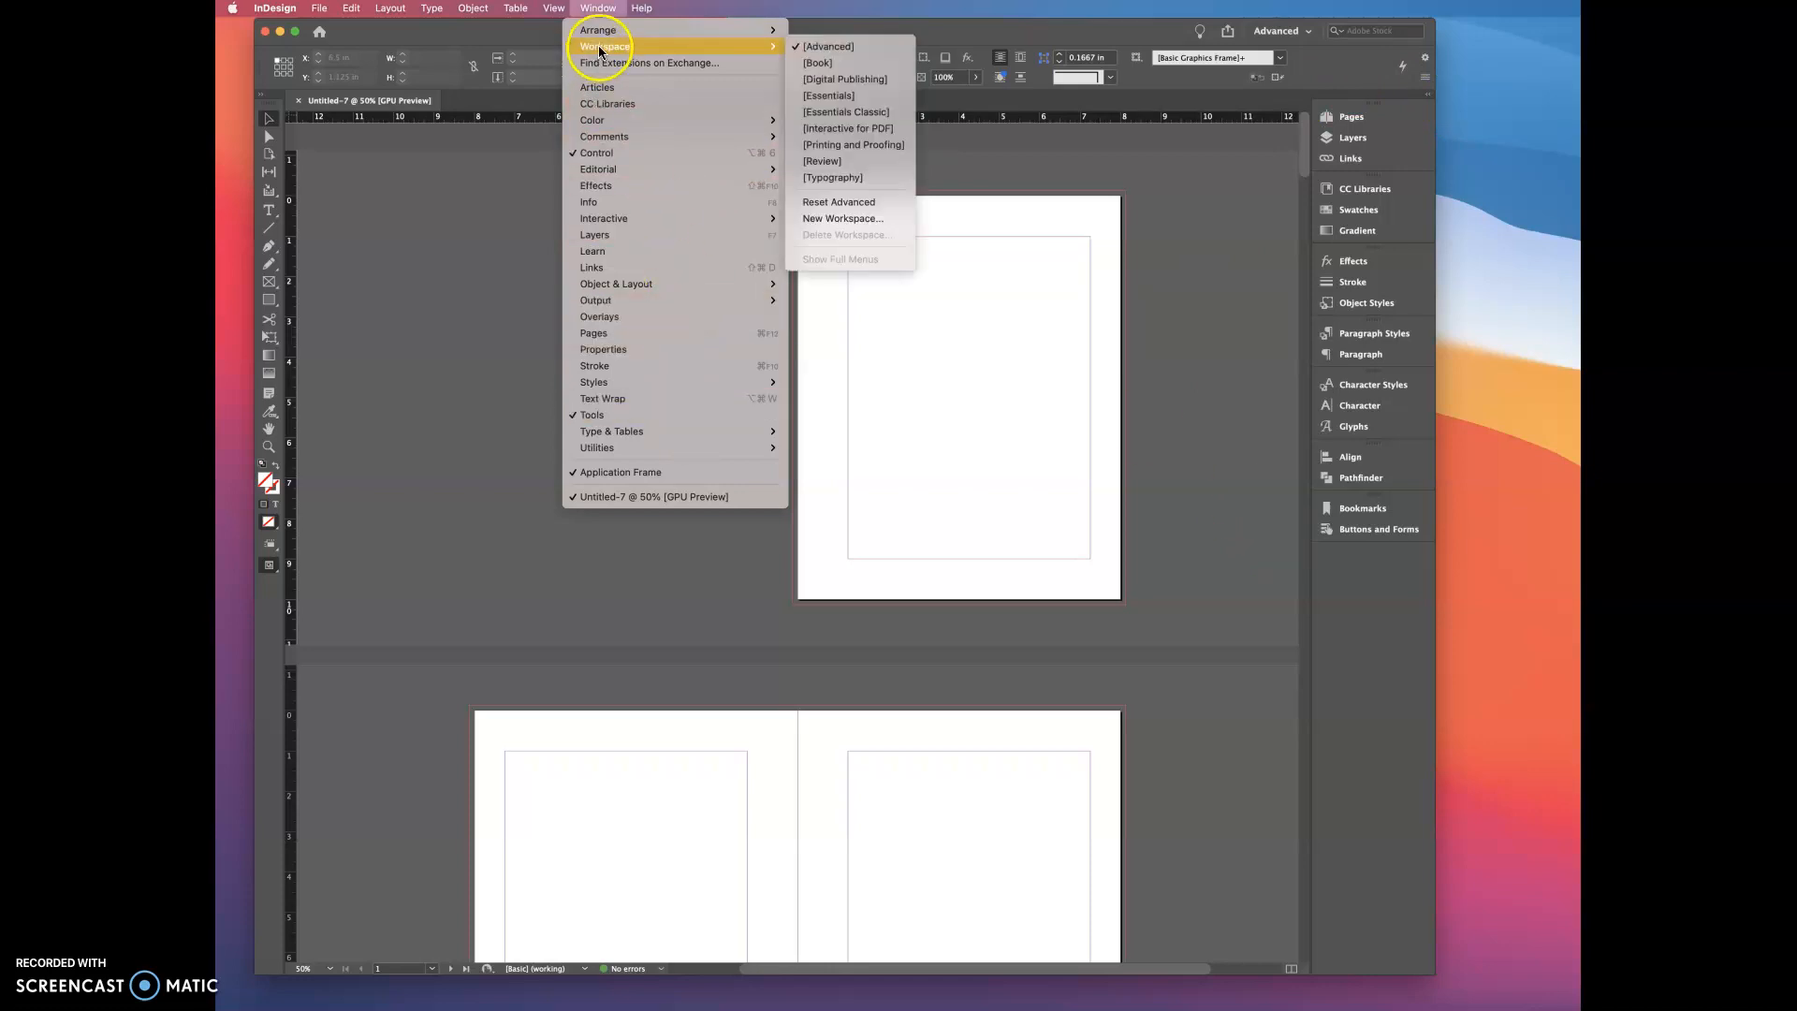
mouse_move(616, 300)
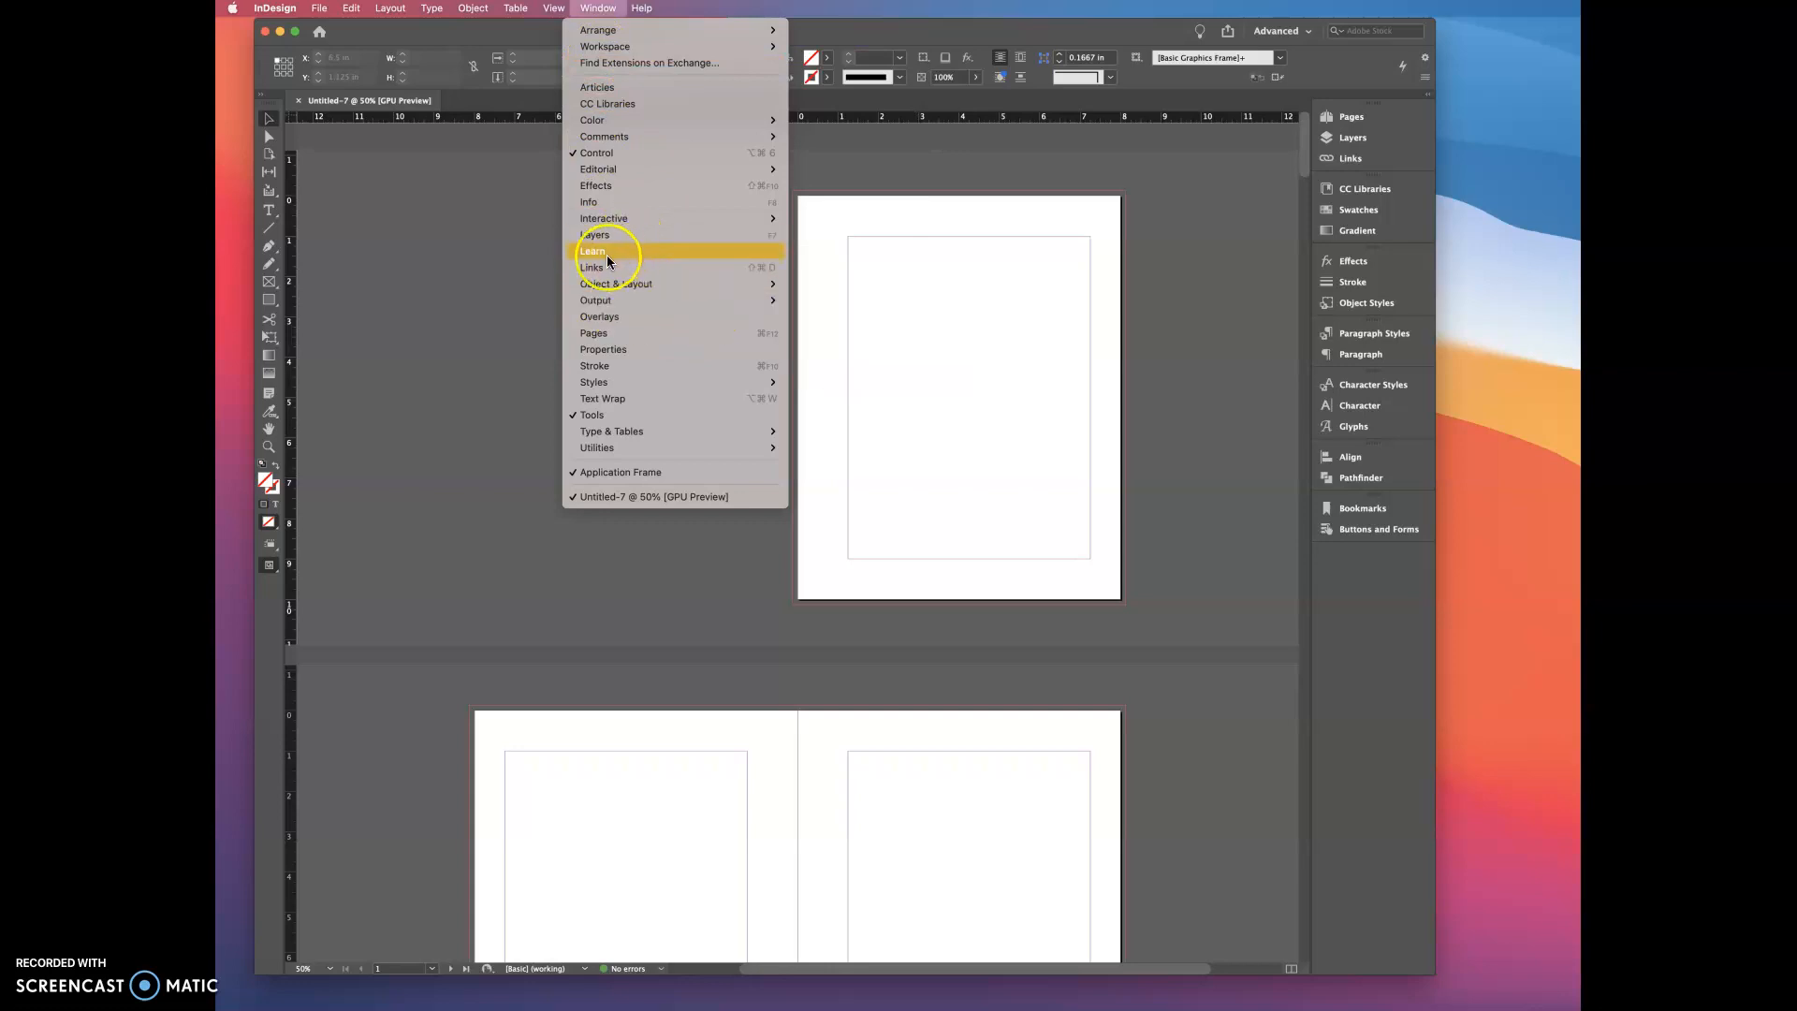
click(816, 283)
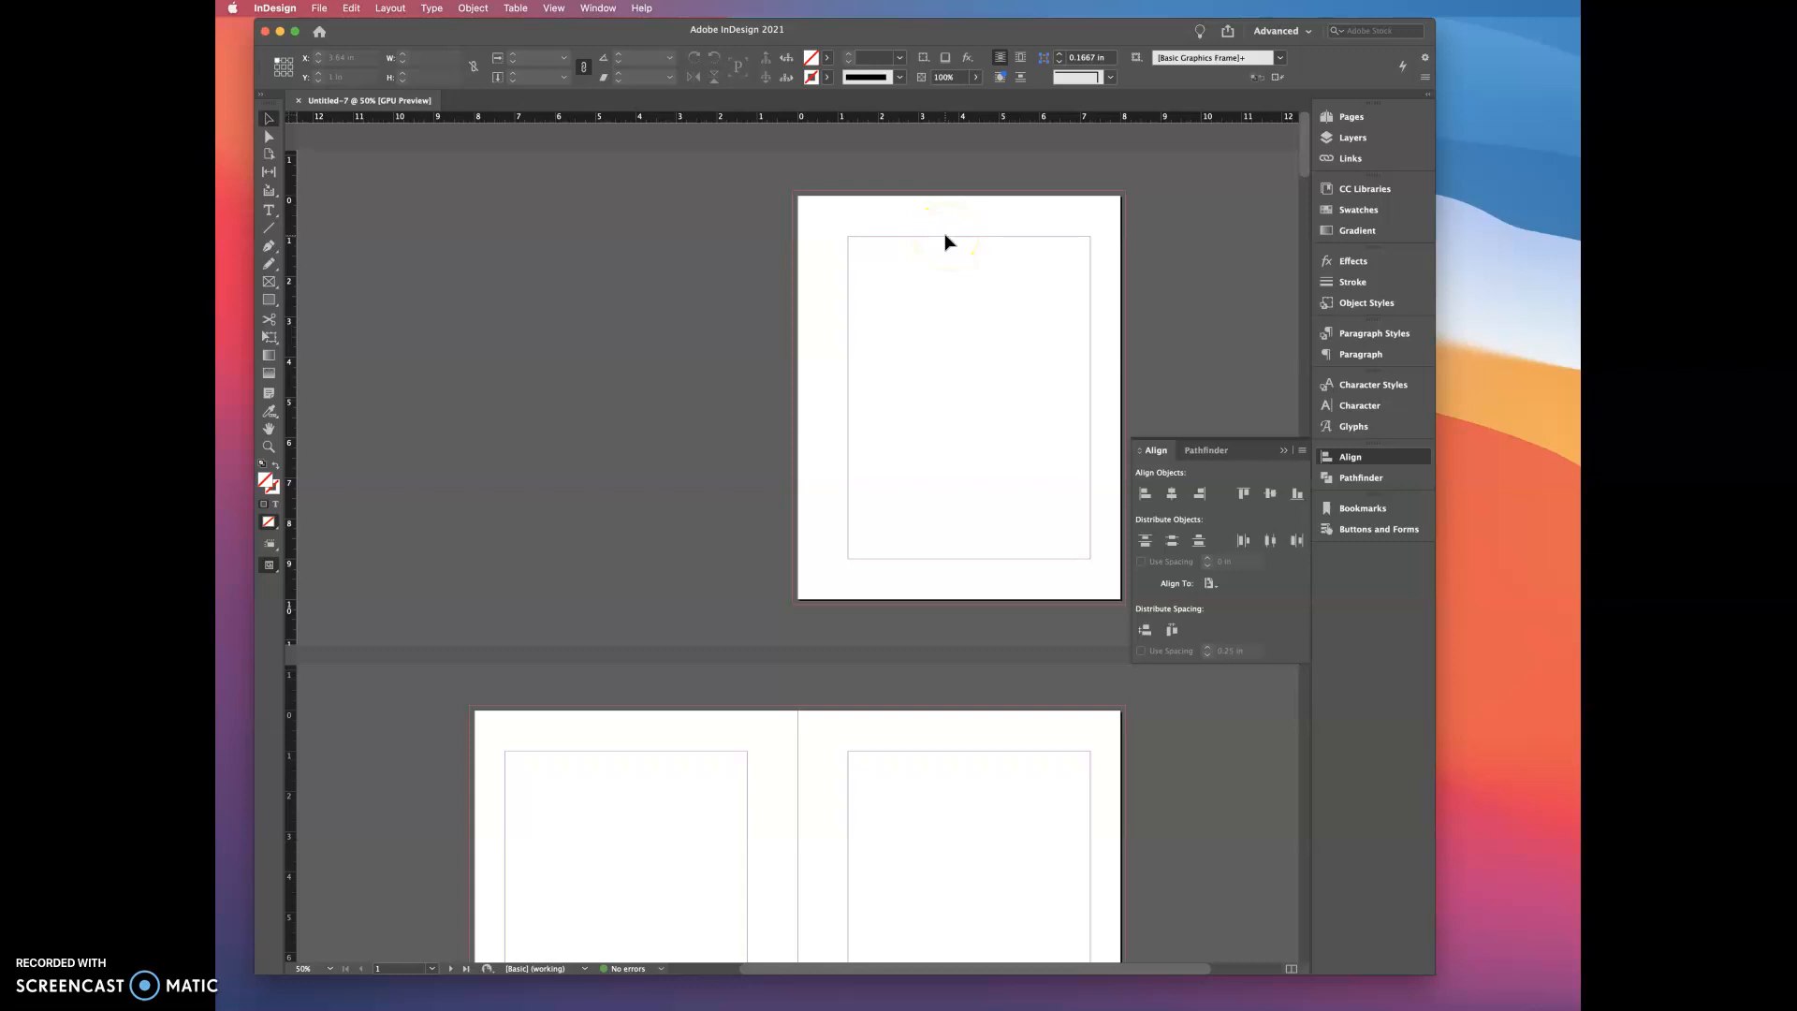
click(1156, 312)
Start a second new document measured in inches and set its page count to 16.
click(319, 9)
mouse_move(393, 30)
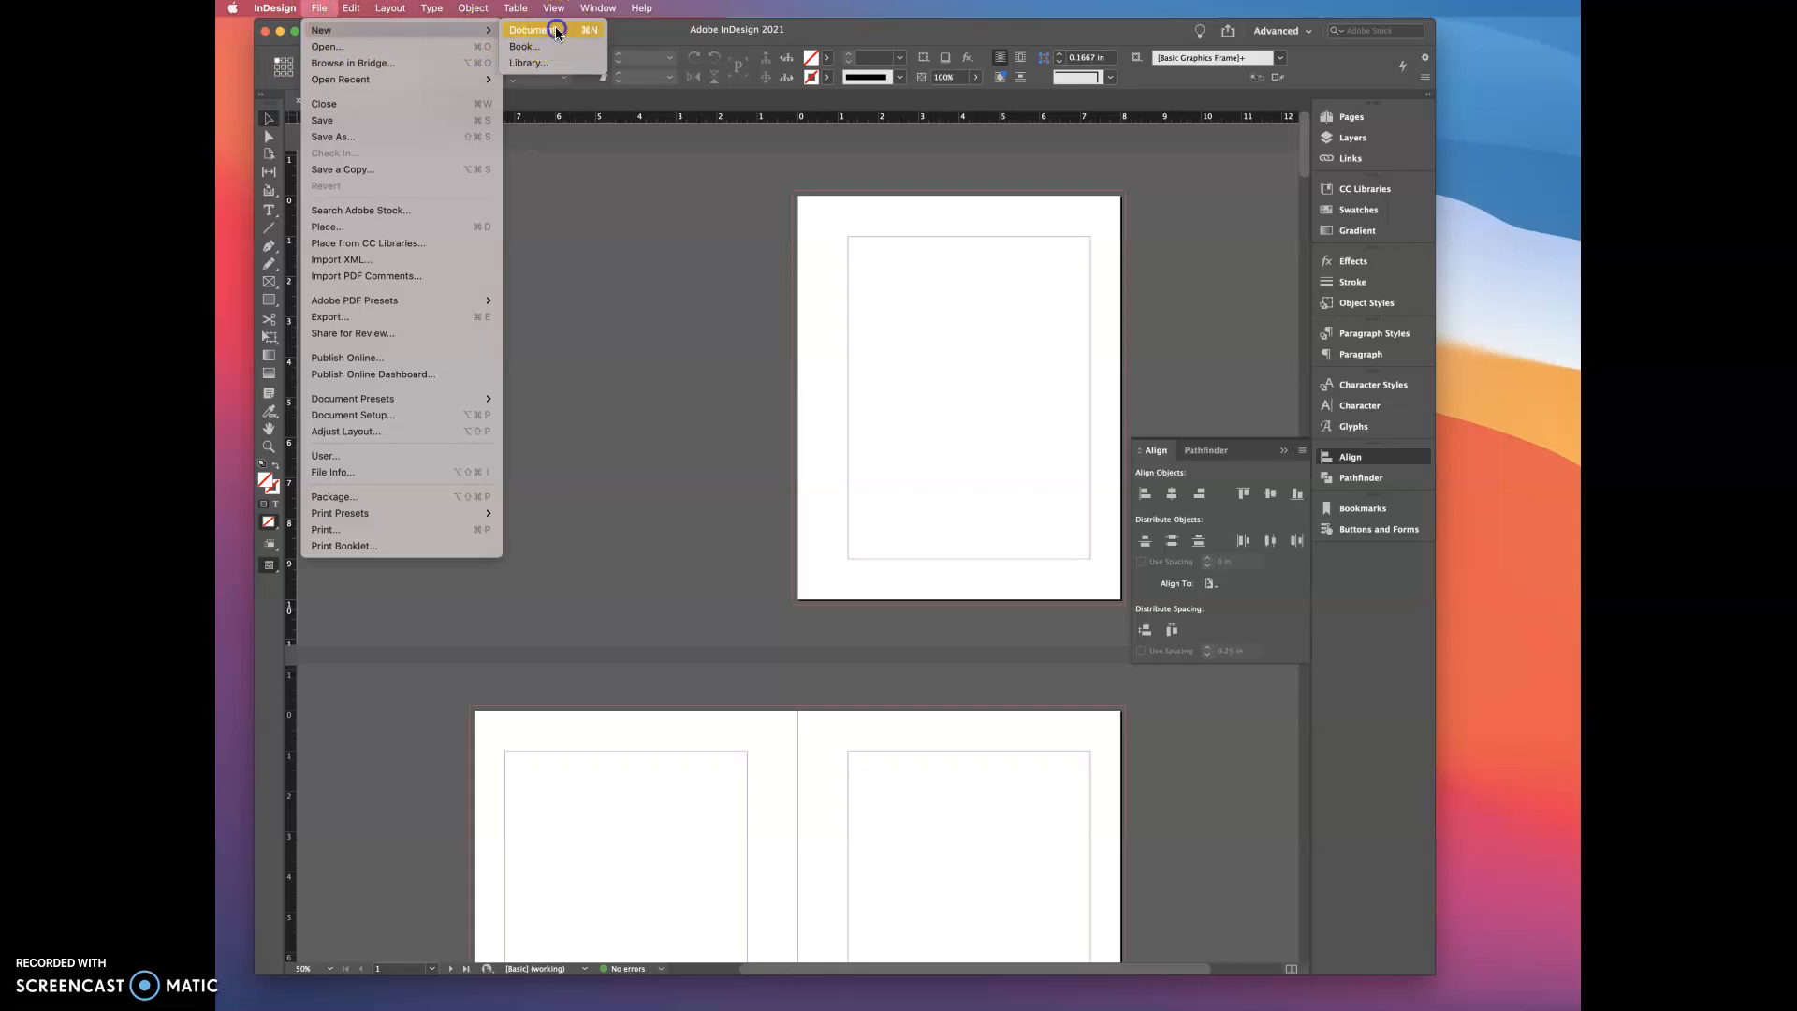
click(556, 33)
click(1335, 252)
click(1332, 293)
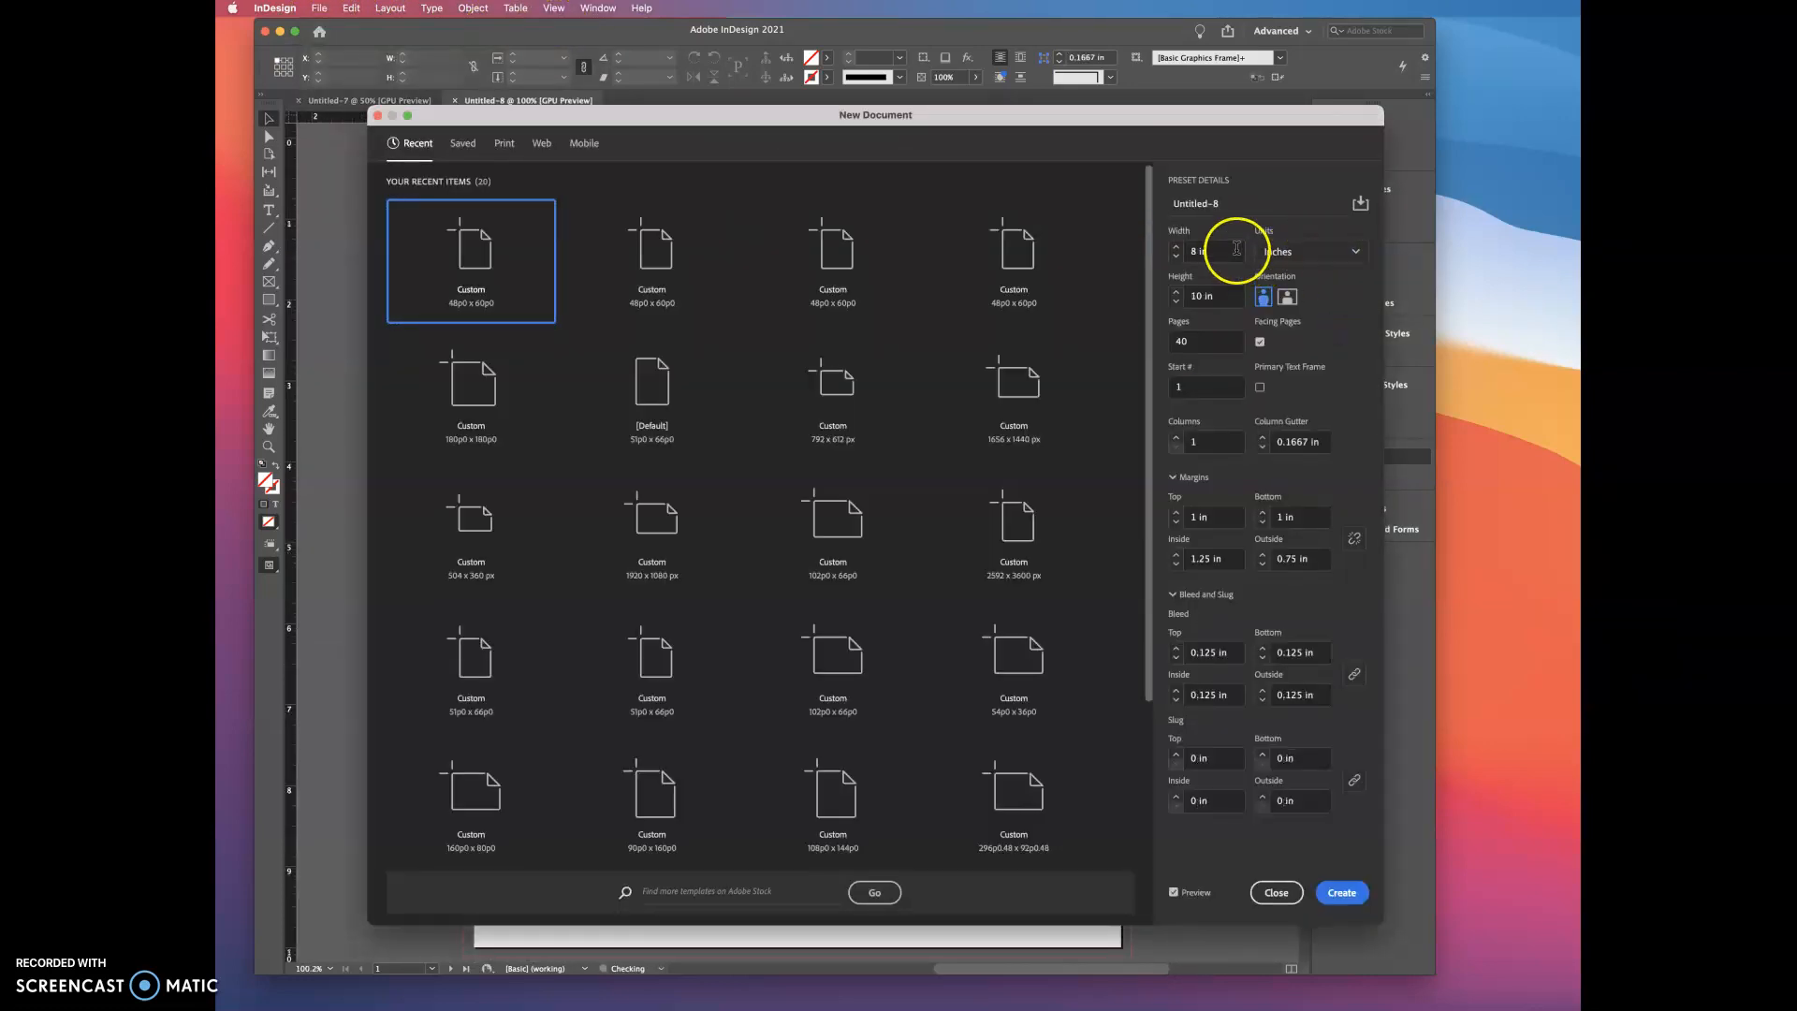
drag(1193, 341, 1157, 341)
text(16)
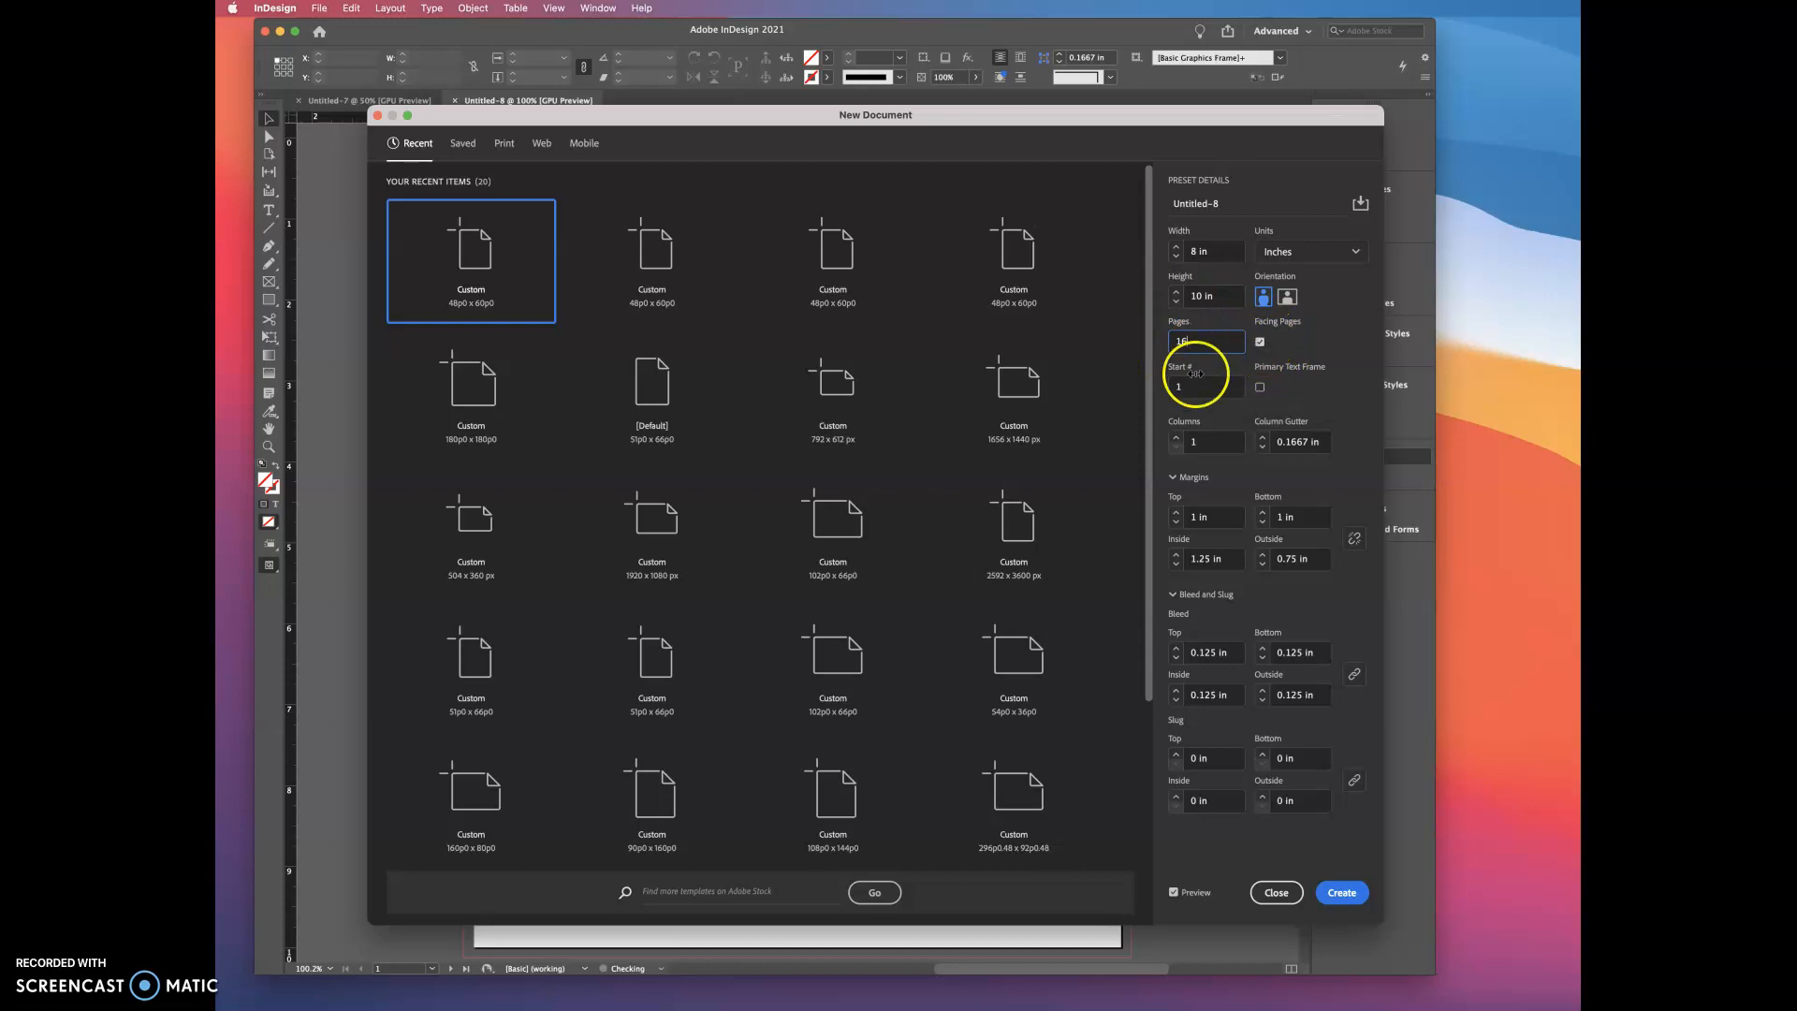
Set the inside margin to 0.75 in and create the document.
click(1175, 564)
click(1176, 564)
click(1175, 564)
click(1176, 565)
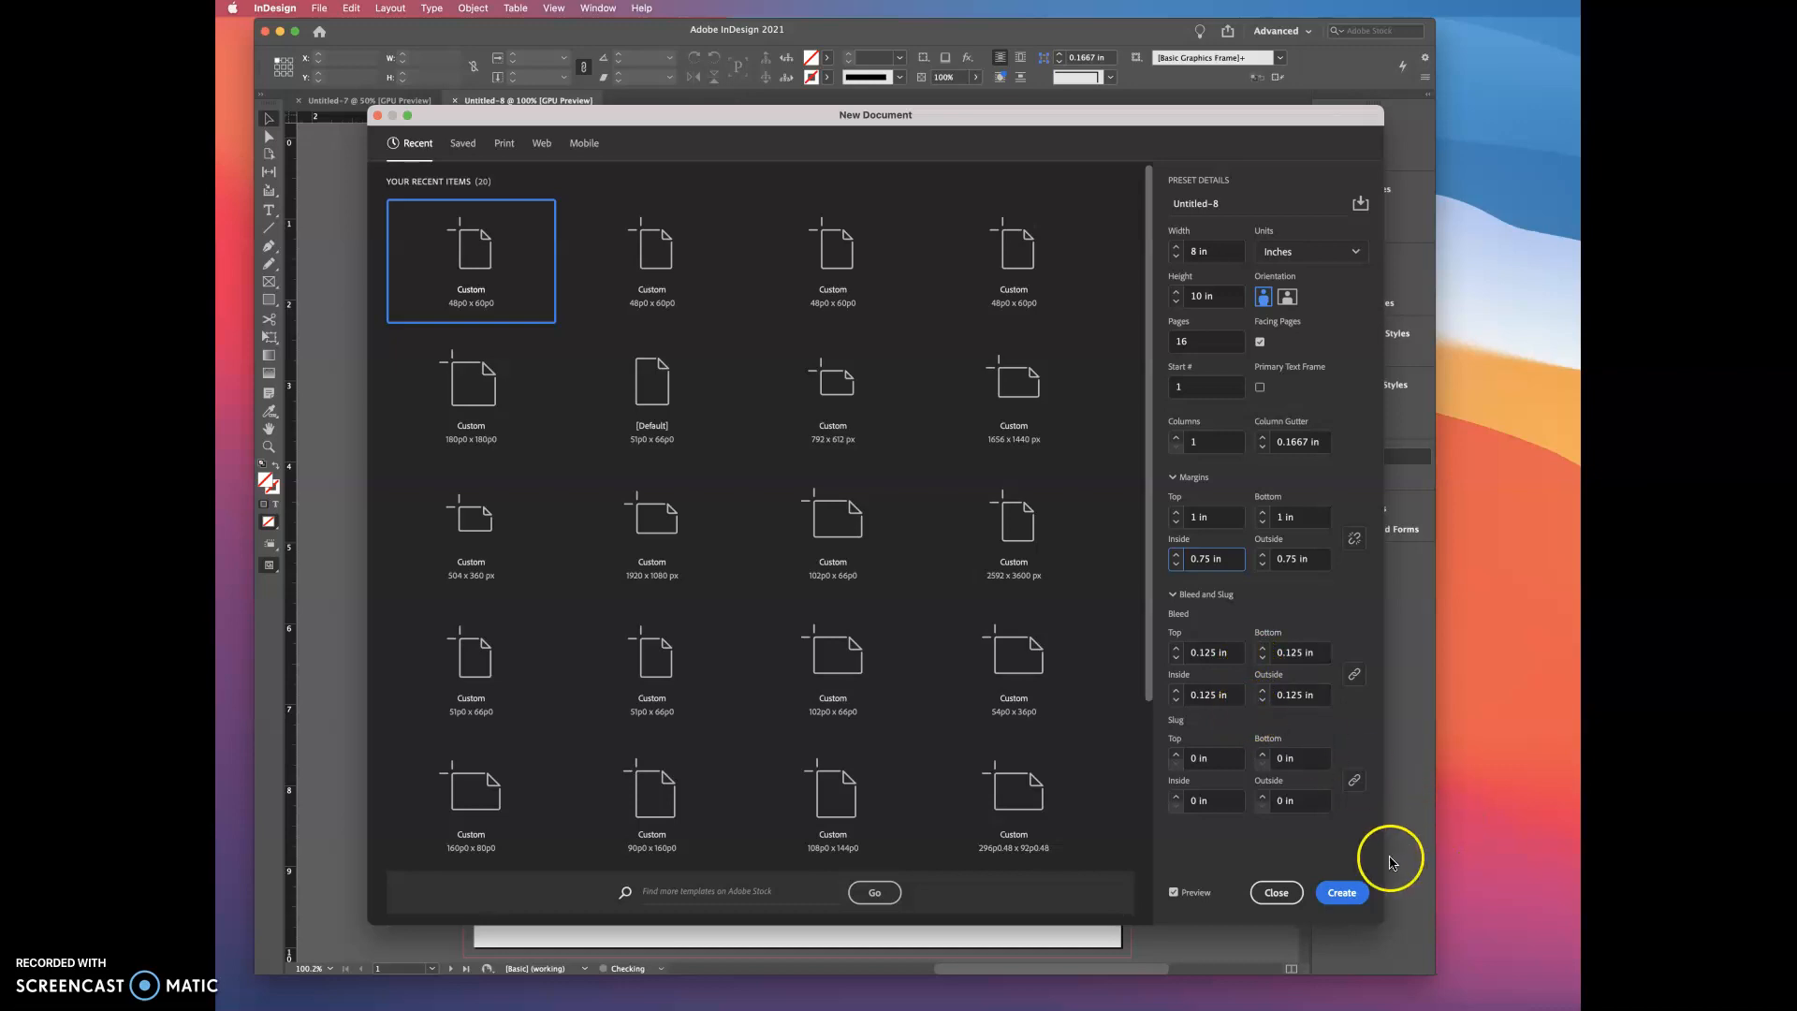
click(1342, 893)
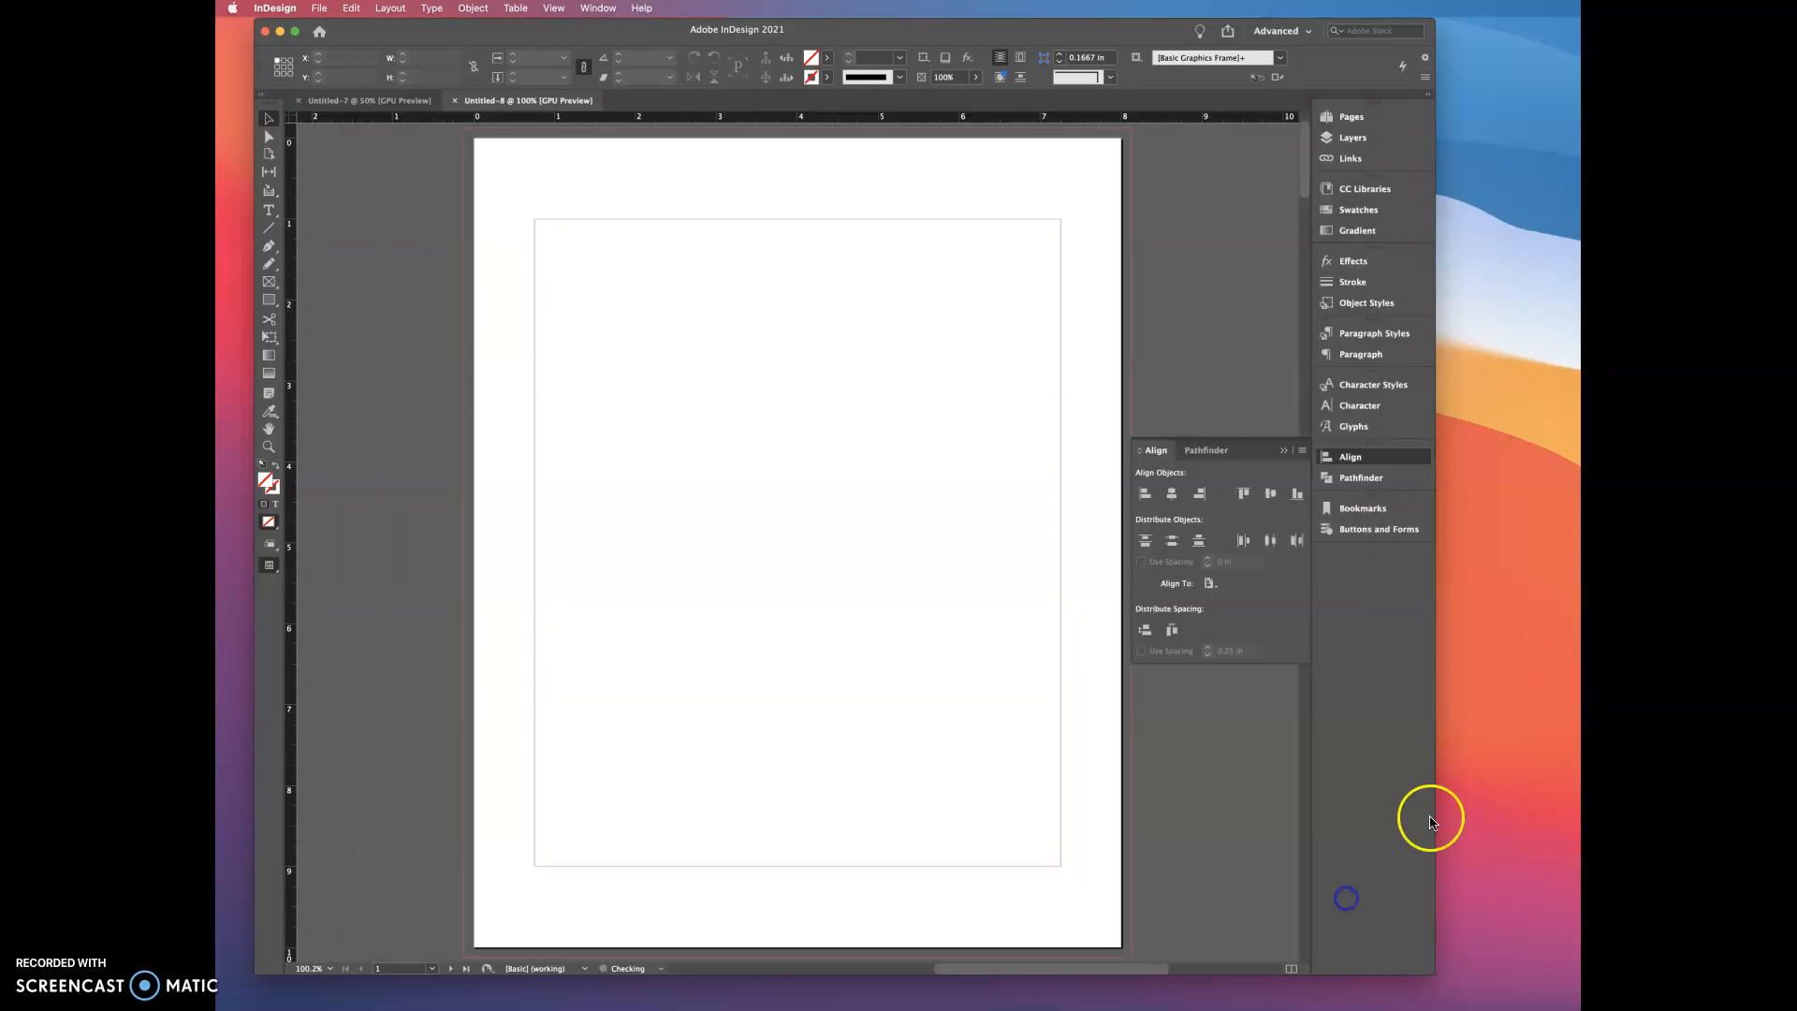
Examine the spreads of the new 16-page document at 25% and return to the first page.
key(super+minus)
key(super+minus)
key(super+minus)
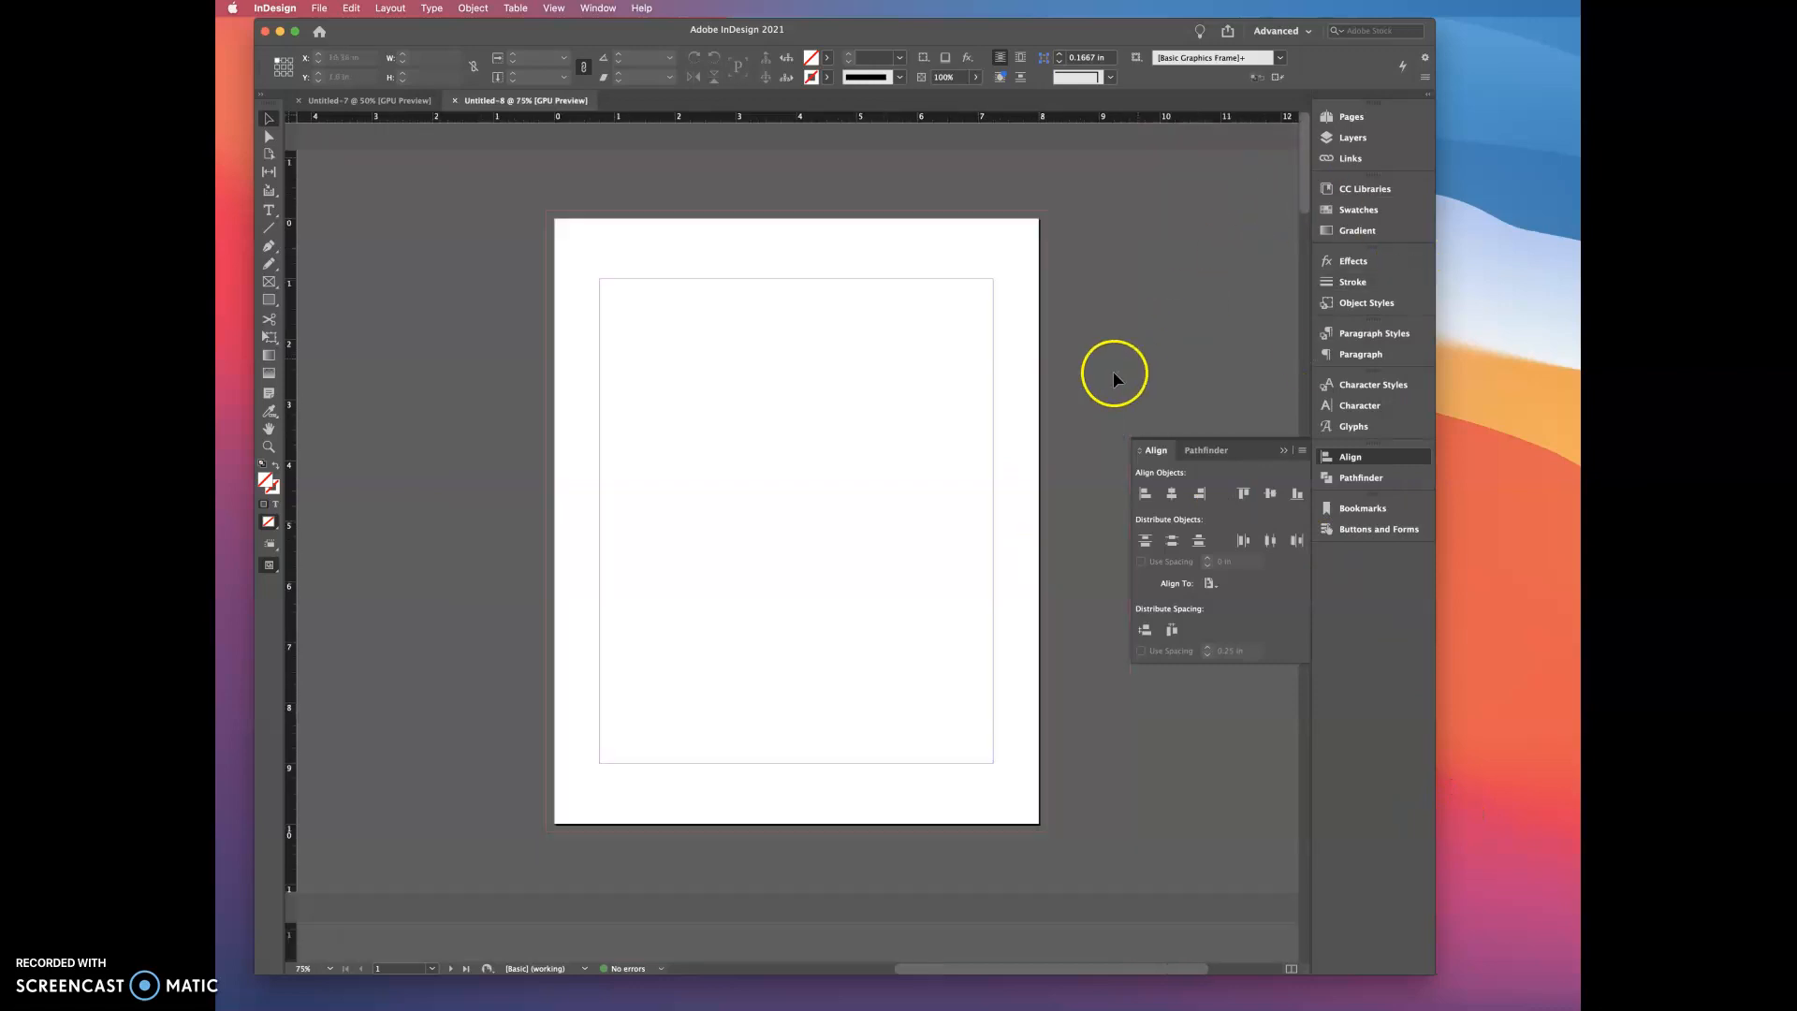
scroll(947, 439, down, 10)
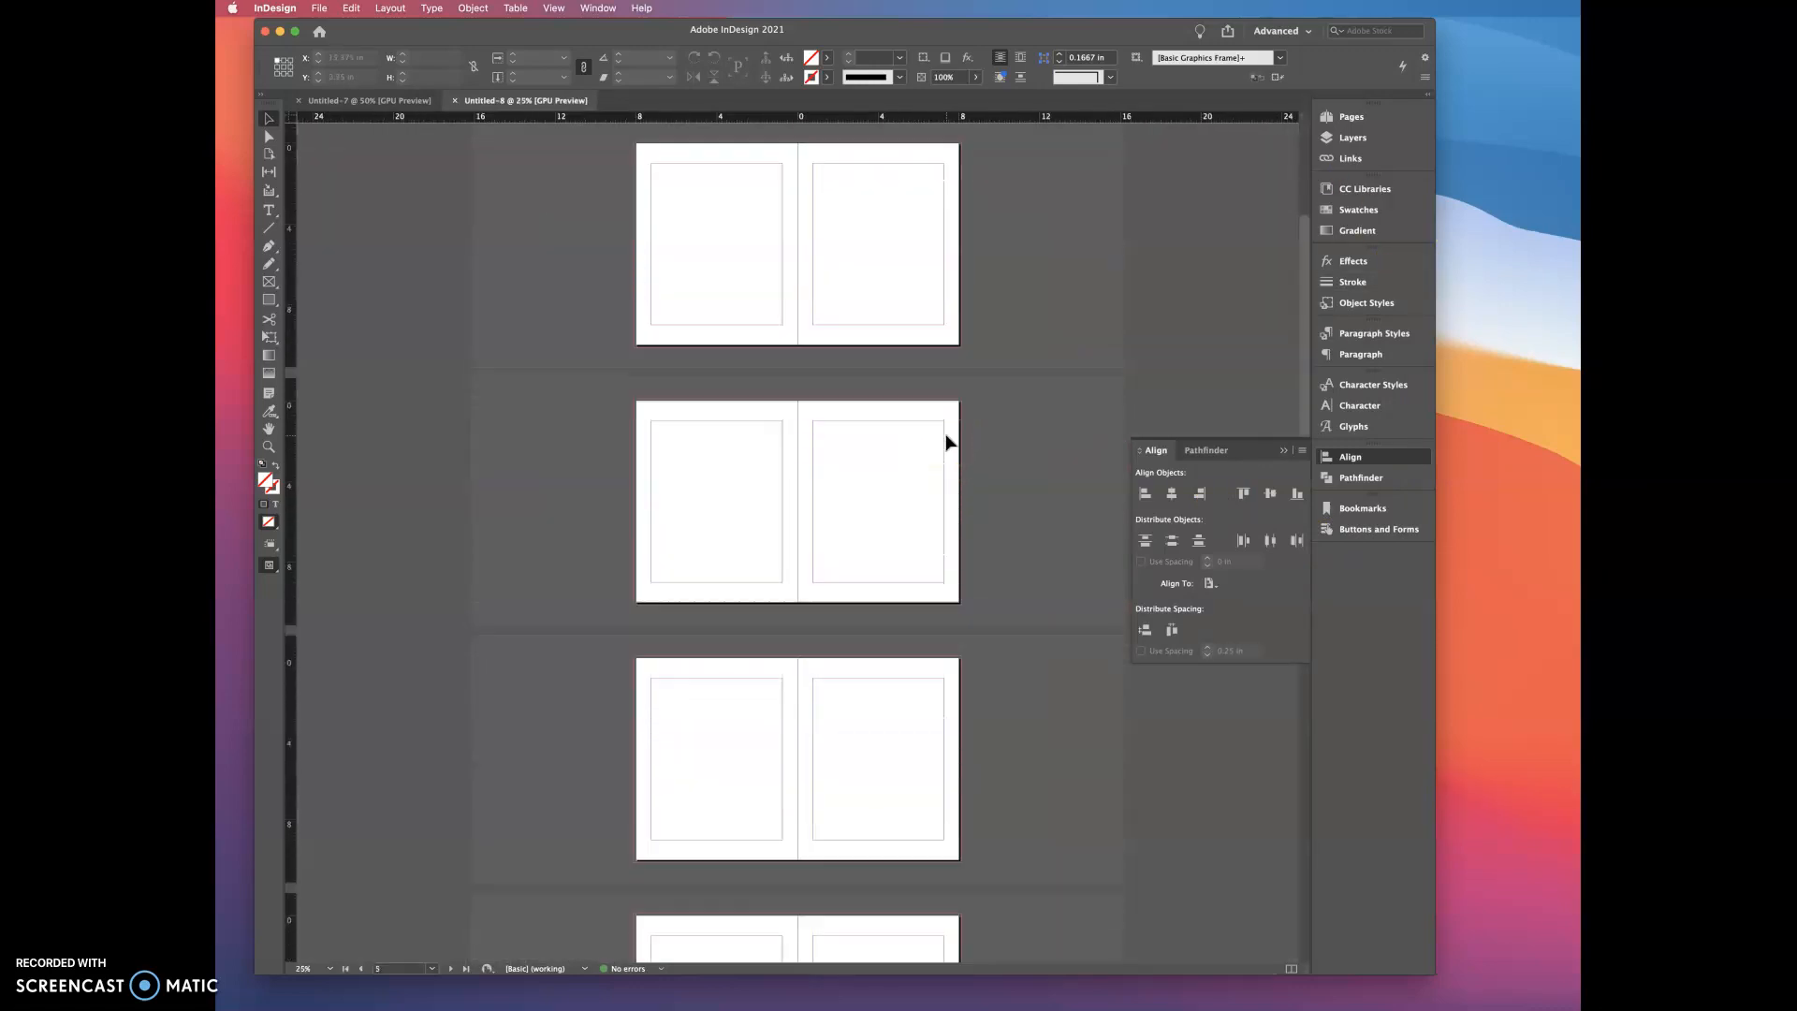
scroll(946, 440, down, 2)
scroll(946, 439, up, 15)
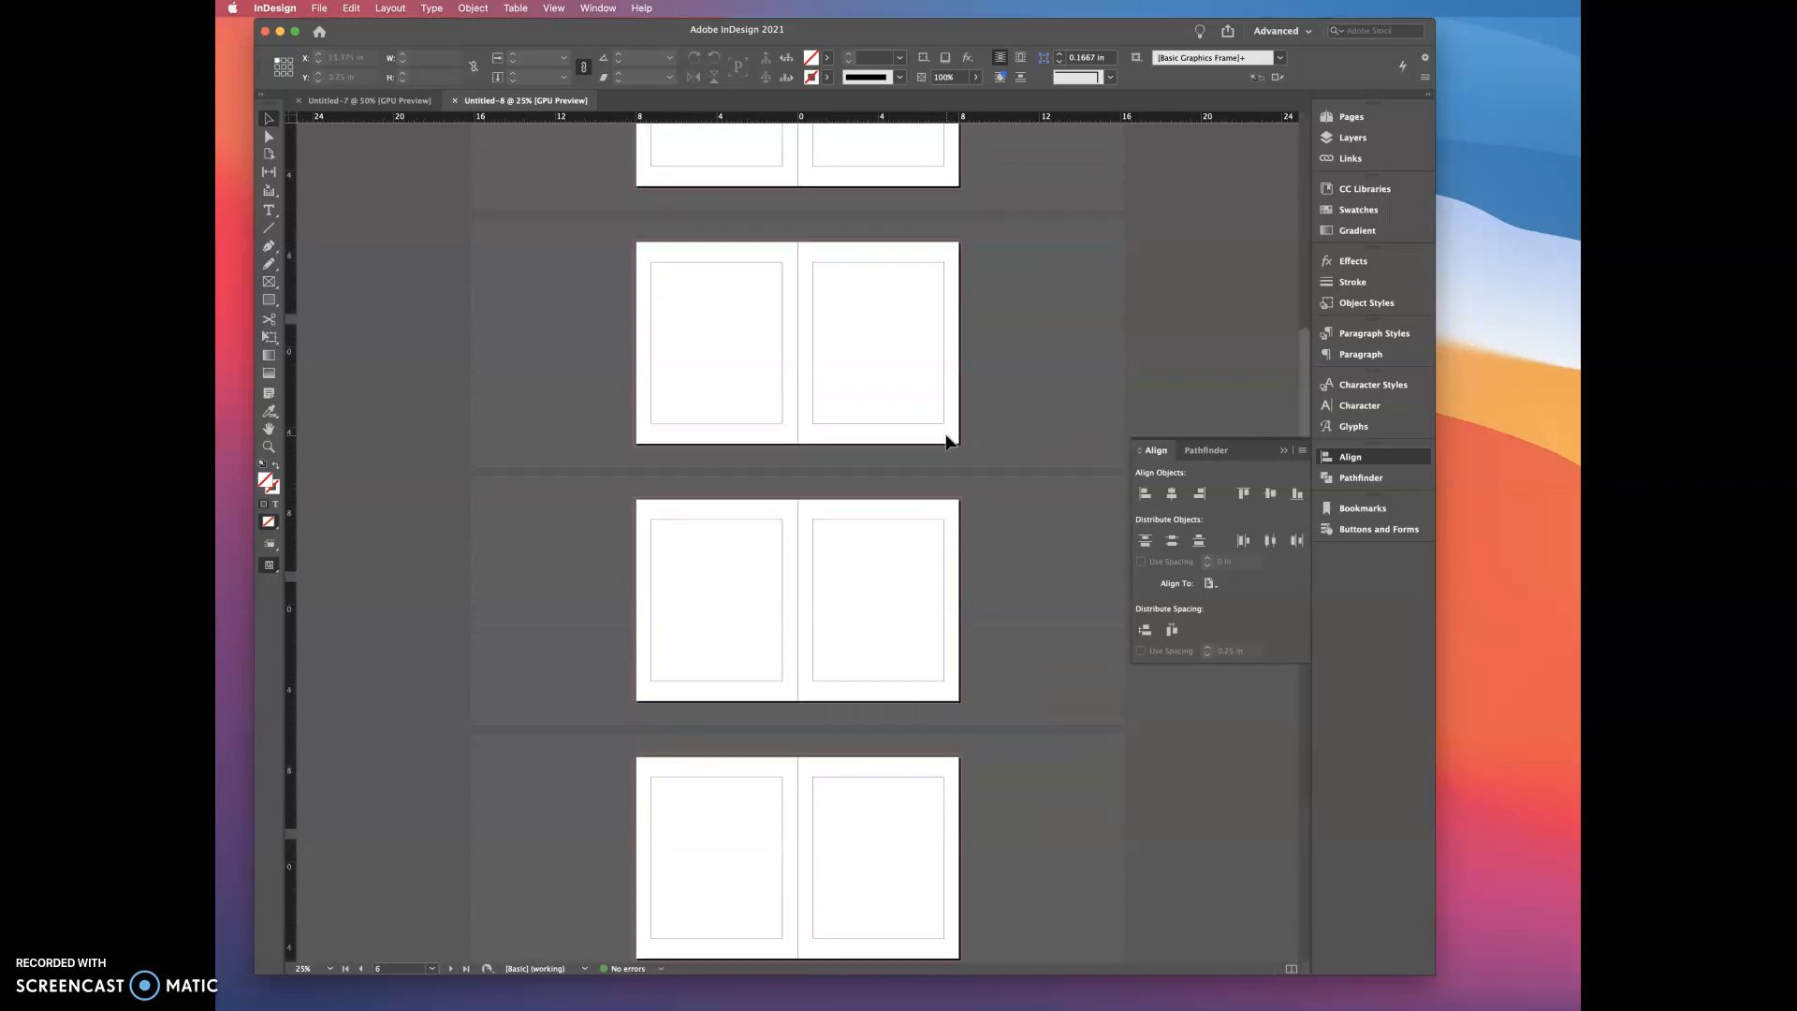
scroll(796, 487, up, 1)
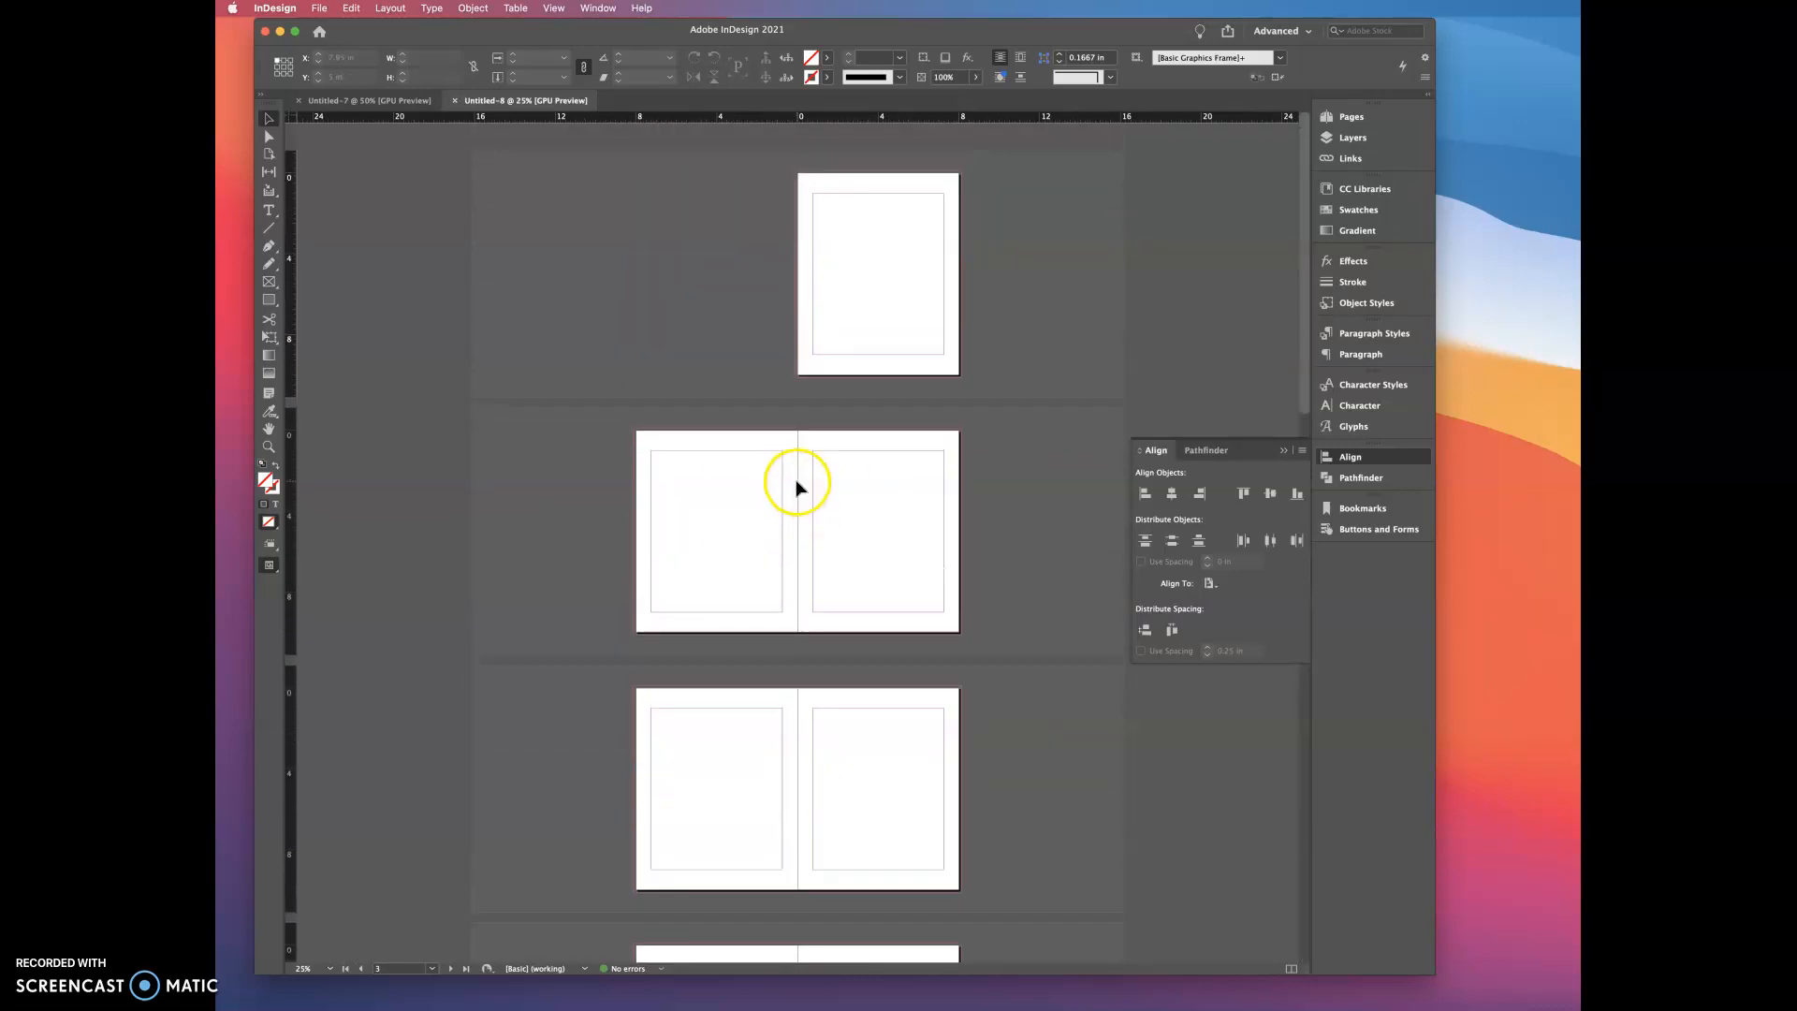